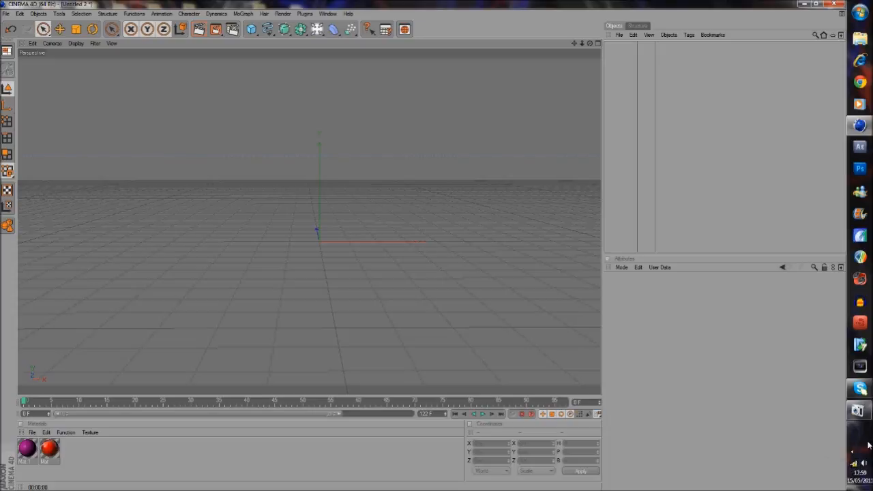
# - Delete both existing materials, the purple one and the red-orange one, from the scene
pyautogui.moveTo(116, 460); pyautogui.dragTo(8, 448)
pyautogui.press('Delete')
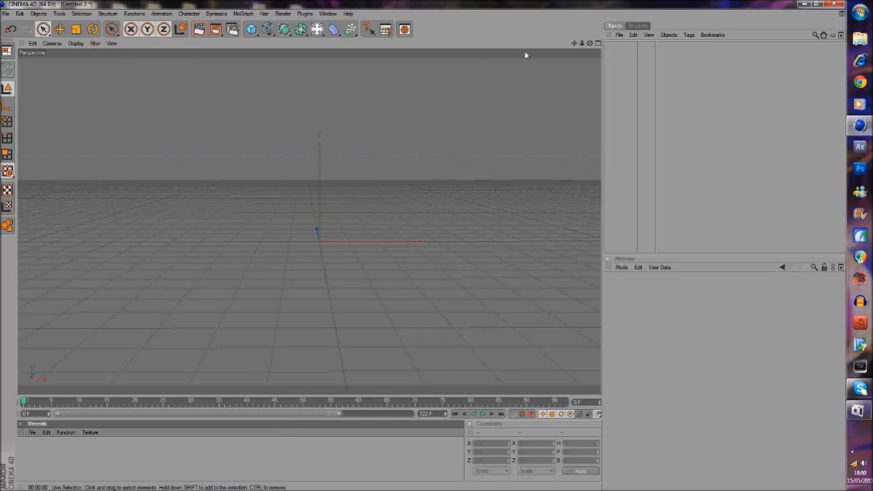
pyautogui.click(4, 14)
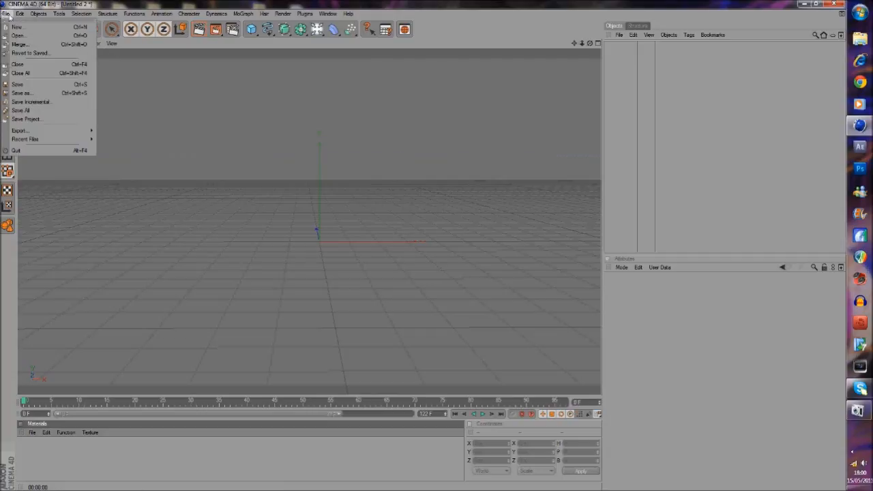
pyautogui.click(326, 4)
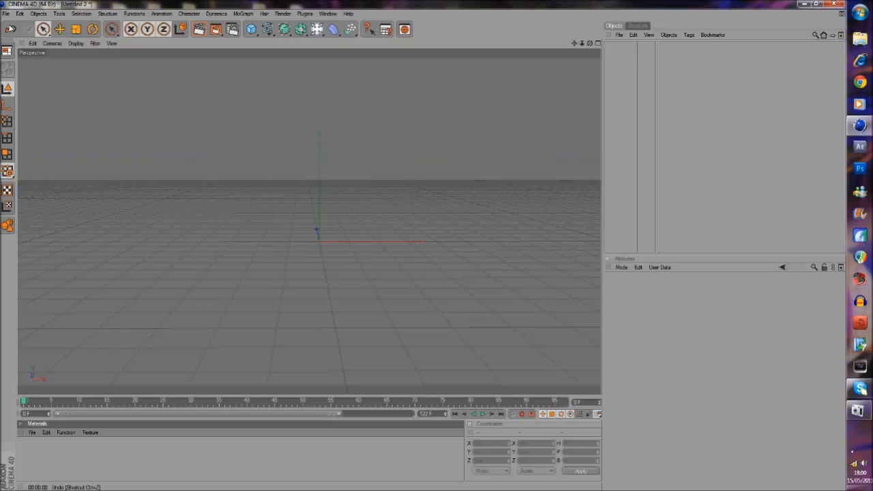
pyautogui.click(303, 15)
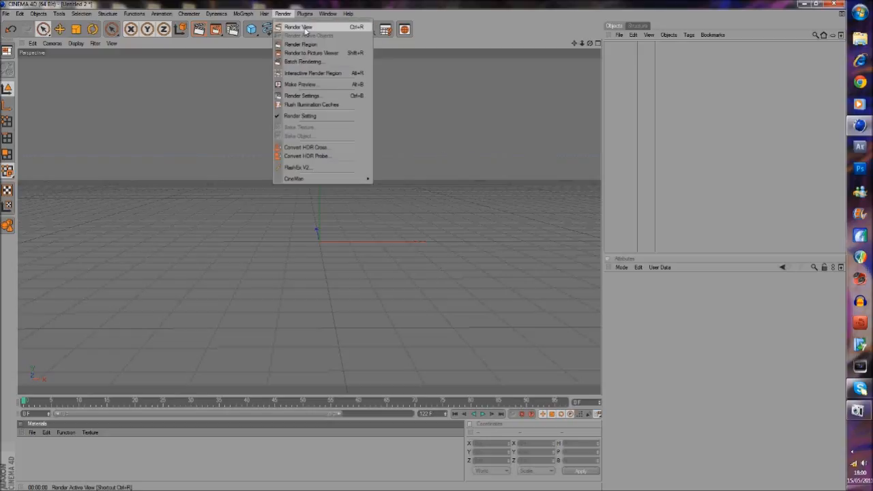
pyautogui.click(416, 3)
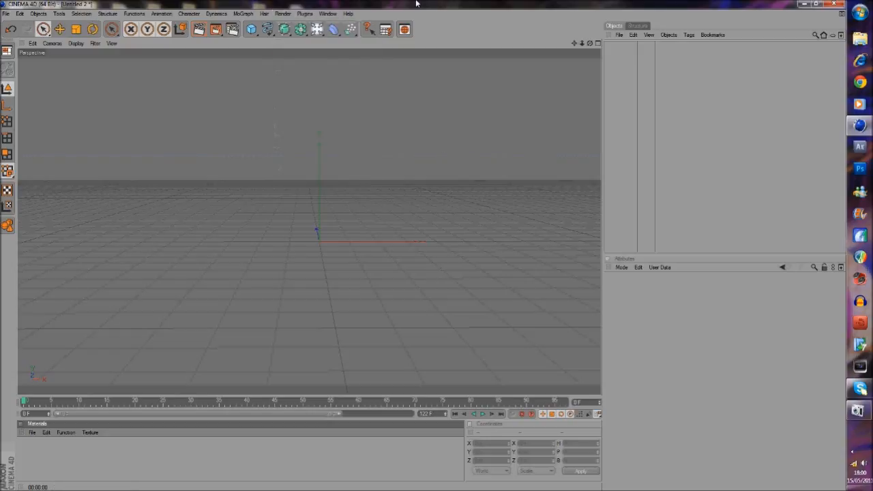
pyautogui.click(5, 14)
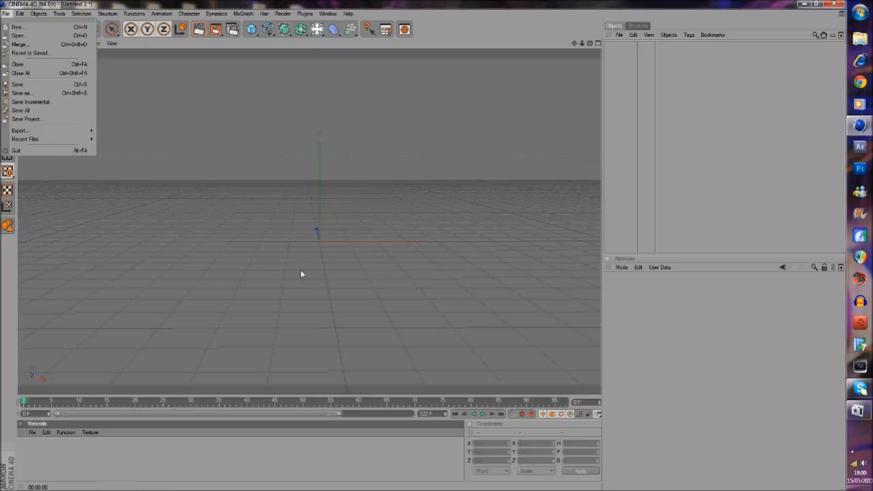
# - View the images "TriqZ 2011tm offical" and "YOU LIKE MI YES" in the desktop's Backgrounds folder, closing each one
pyautogui.click(869, 487)
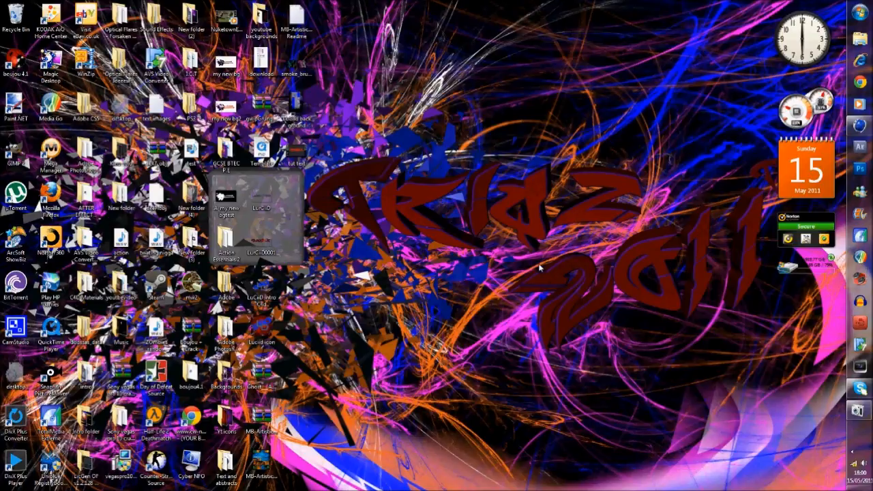
pyautogui.doubleClick(227, 382)
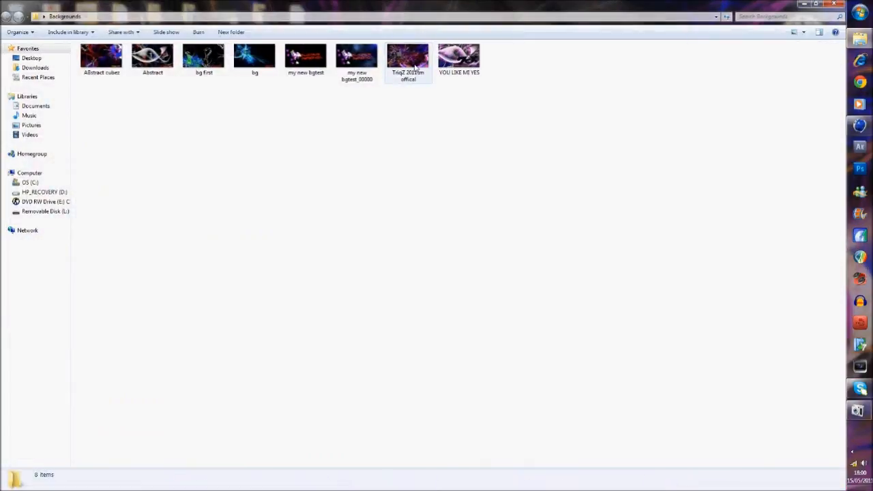
pyautogui.click(411, 65)
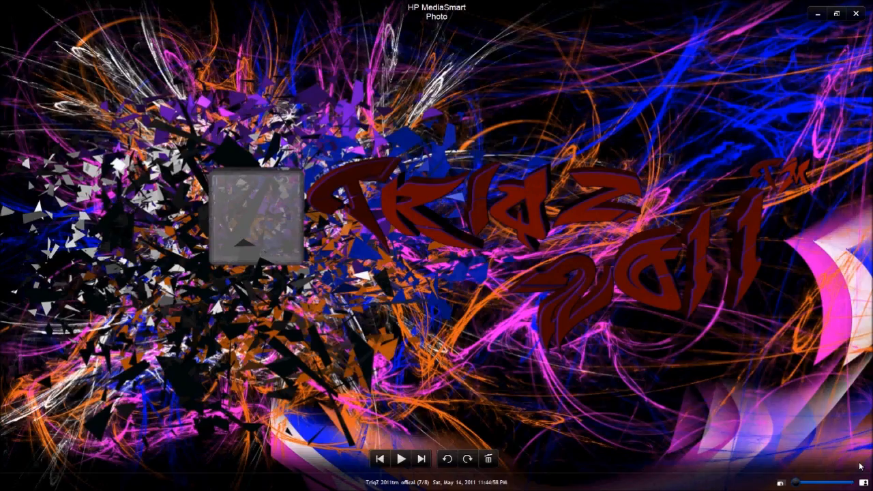
pyautogui.click(855, 14)
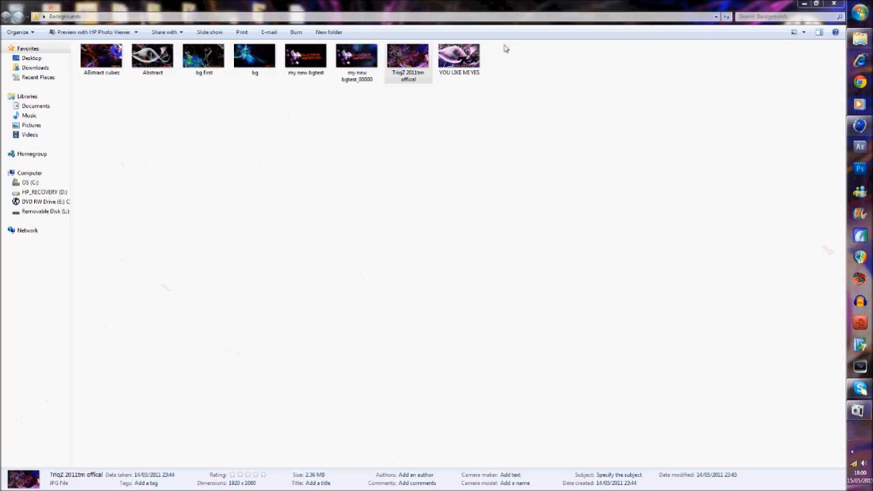
pyautogui.doubleClick(475, 47)
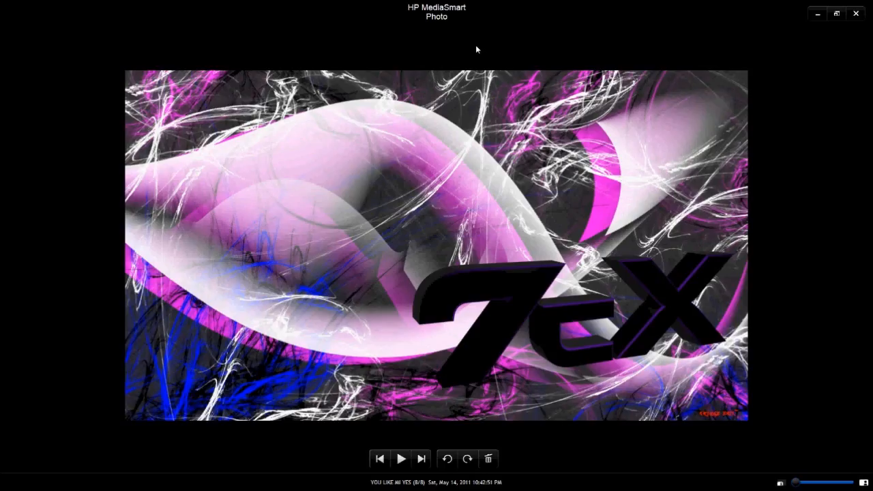
pyautogui.click(856, 13)
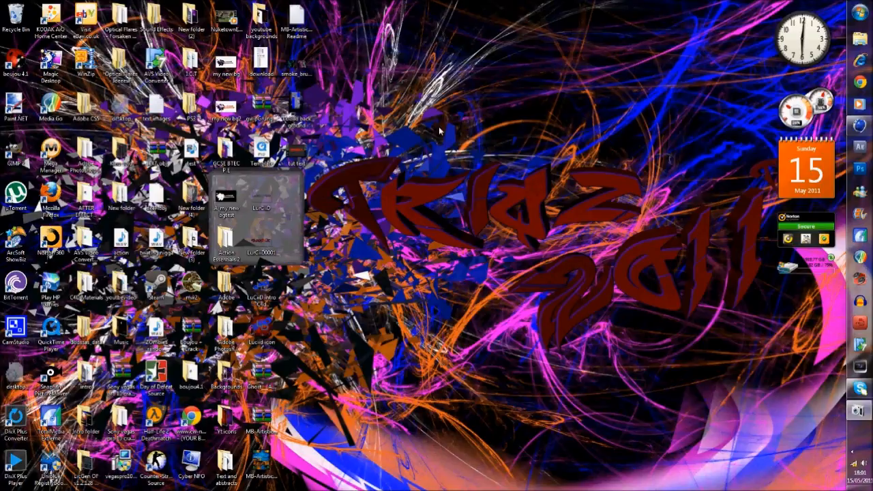
# - View the LuCiid background image stored on the desktop, close it and switch back to CINEMA 4D
pyautogui.doubleClick(295, 105)
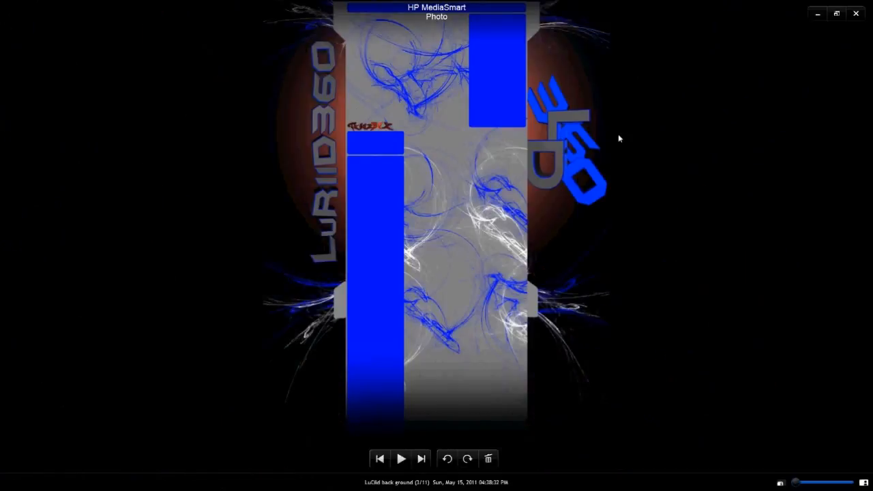
pyautogui.click(856, 14)
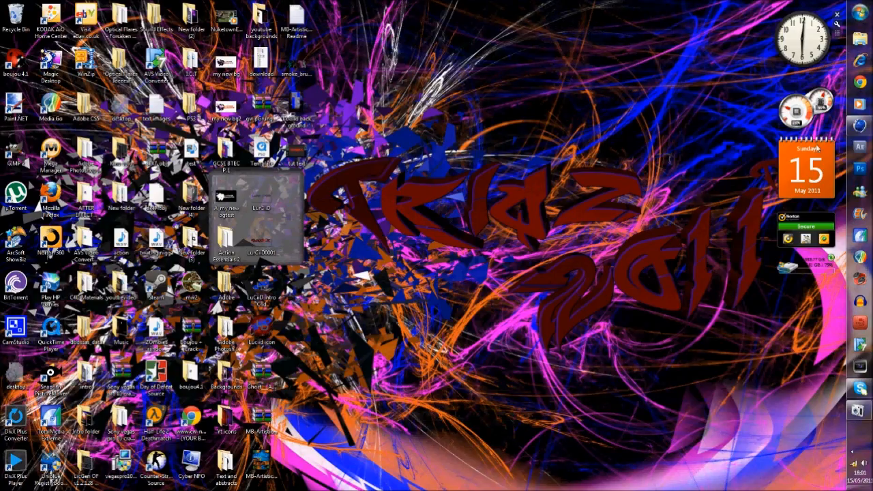
pyautogui.click(859, 125)
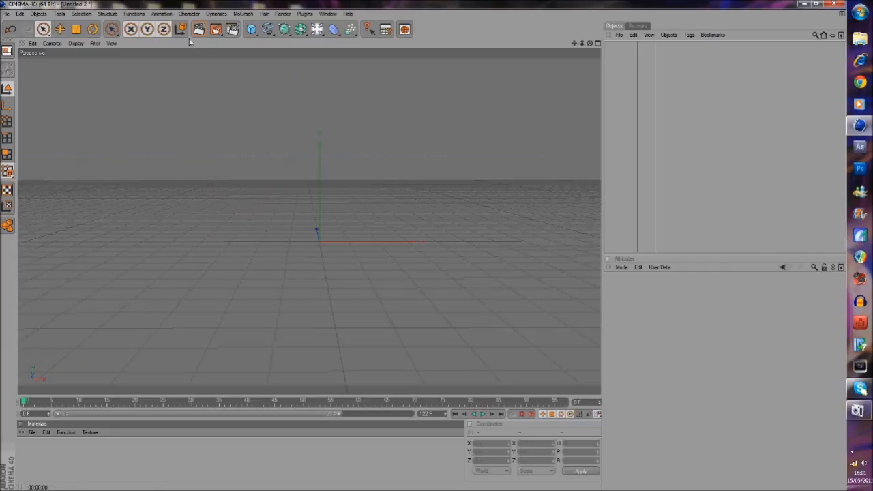
pyautogui.click(251, 28)
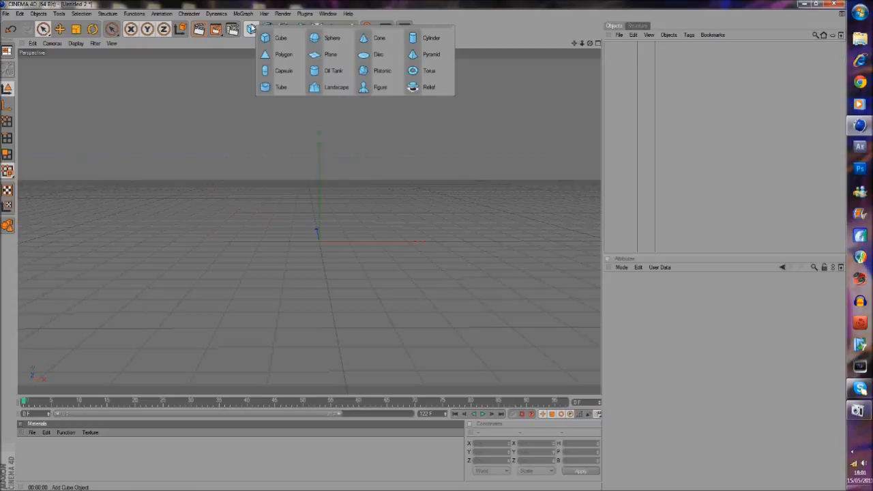
pyautogui.click(270, 37)
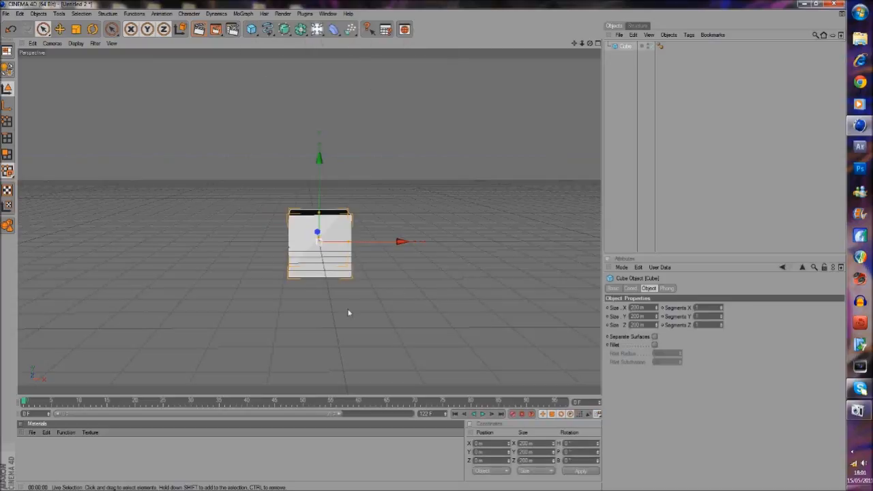
pyautogui.press('Delete')
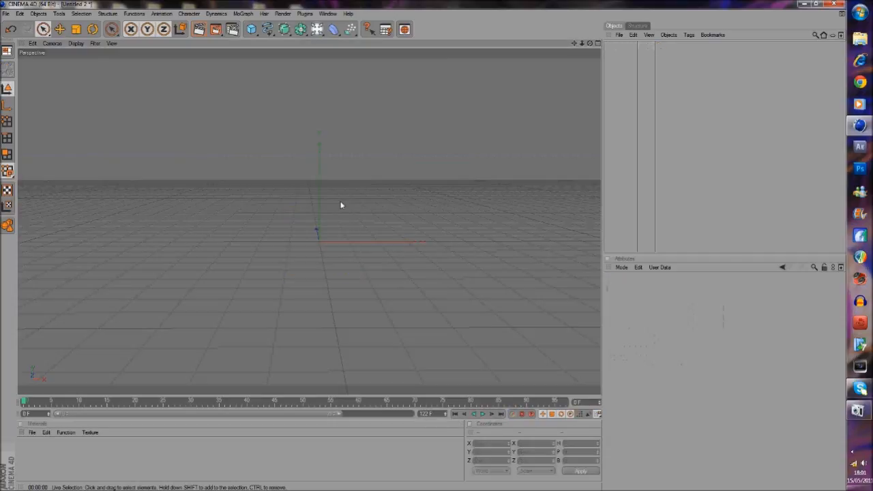
# - Add a cube primitive to the scene and stretch its Z size to about 222 m
pyautogui.click(251, 29)
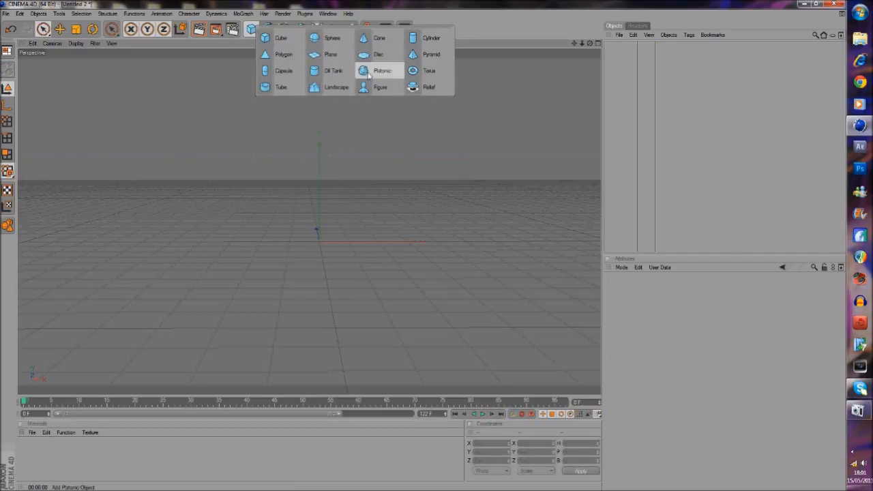
pyautogui.click(276, 38)
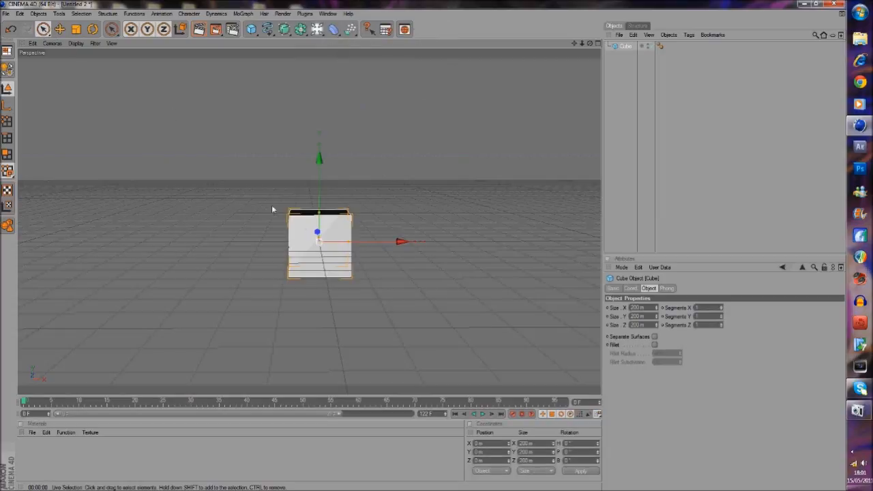
pyautogui.moveTo(320, 242); pyautogui.dragTo(422, 245)
pyautogui.moveTo(310, 259); pyautogui.dragTo(363, 239)
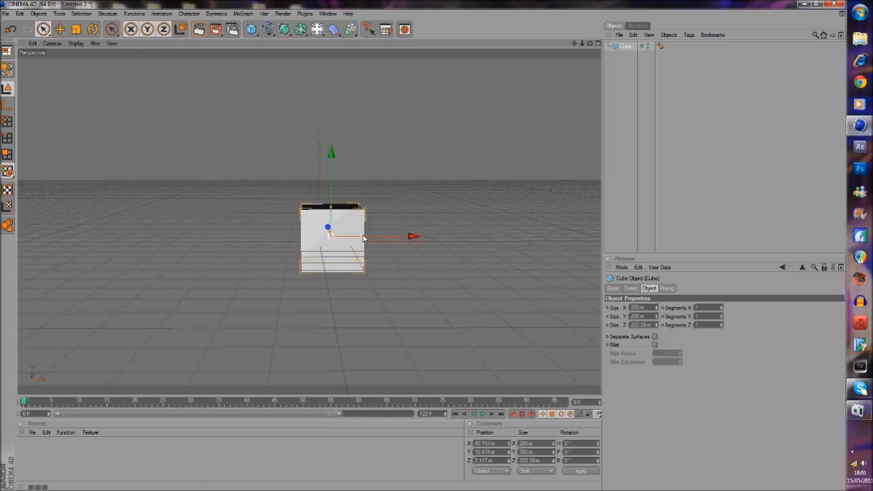
# - Reposition the cube to about X -34 m and Y 38 m, and set its Z position to 83.117 m
pyautogui.moveTo(422, 245); pyautogui.dragTo(402, 244)
pyautogui.click(315, 164)
pyautogui.click(313, 209)
pyautogui.moveTo(309, 205); pyautogui.dragTo(308, 186)
pyautogui.click(630, 288)
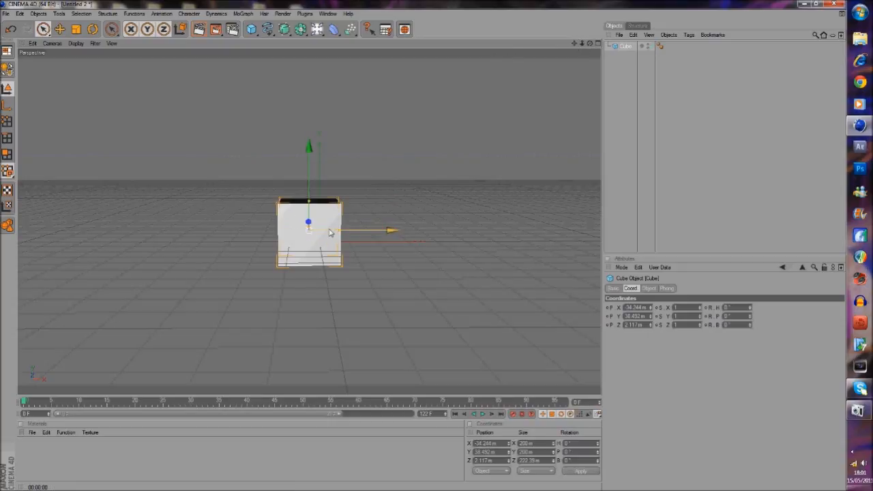
pyautogui.moveTo(652, 325); pyautogui.dragTo(650, 328)
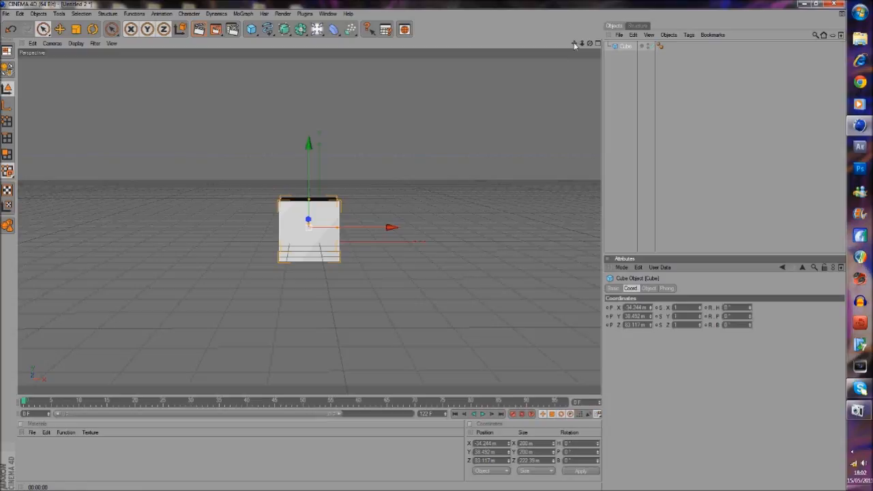
# - Examine the cube in the perspective, four-view and top views, panning and orbiting the perspective camera around it
pyautogui.moveTo(574, 44); pyautogui.dragTo(422, 249)
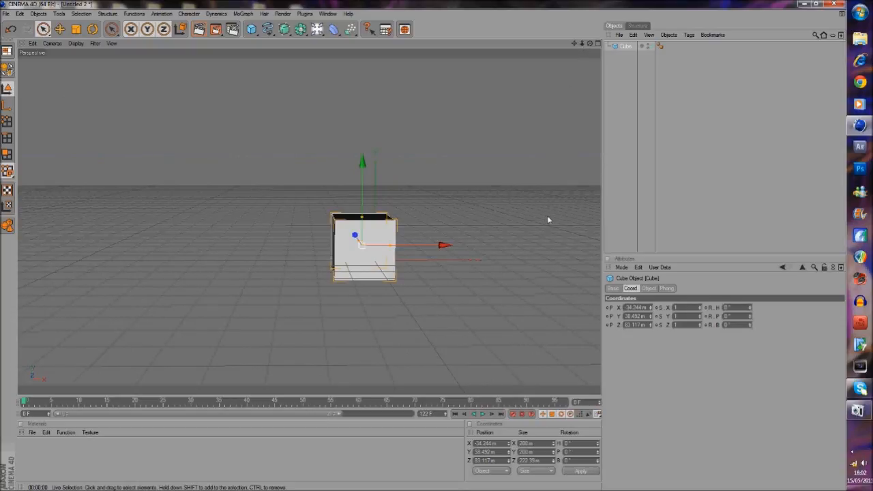
pyautogui.moveTo(574, 44); pyautogui.dragTo(386, 226)
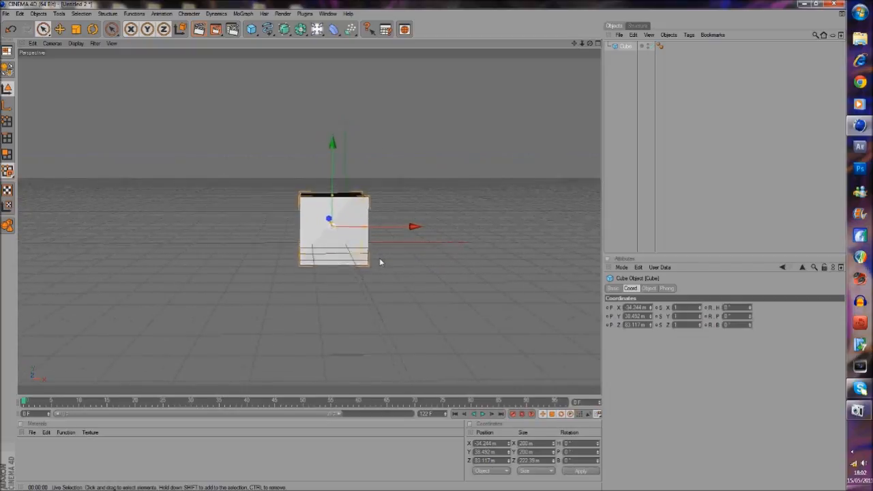
pyautogui.press('F5')
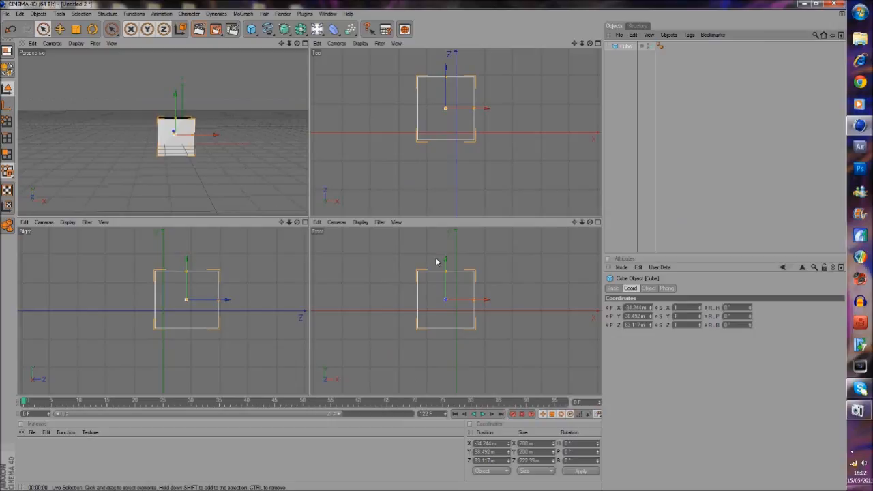
pyautogui.middleClick(428, 152)
pyautogui.middleClick(429, 152)
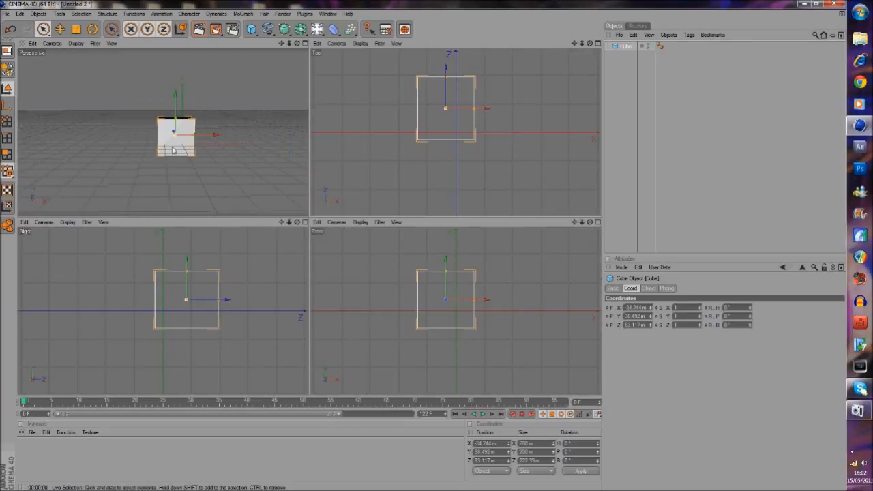
pyautogui.middleClick(165, 151)
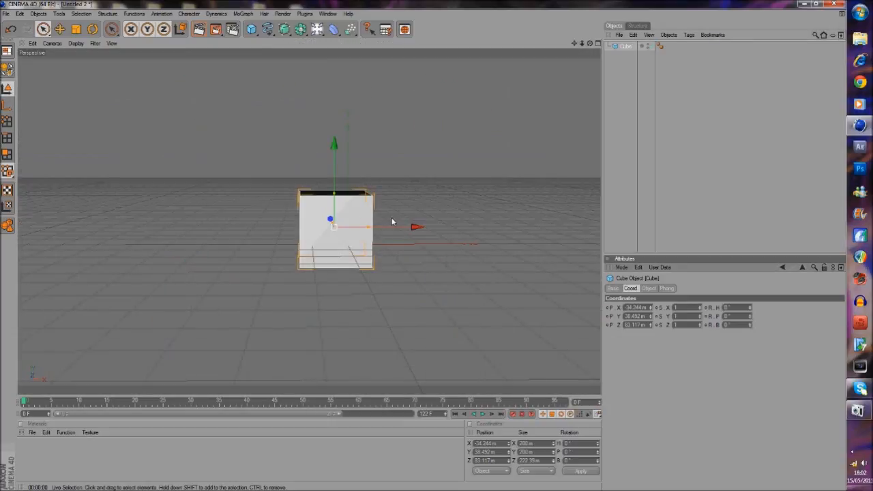
pyautogui.click(598, 43)
pyautogui.click(598, 44)
pyautogui.click(234, 141)
pyautogui.click(597, 44)
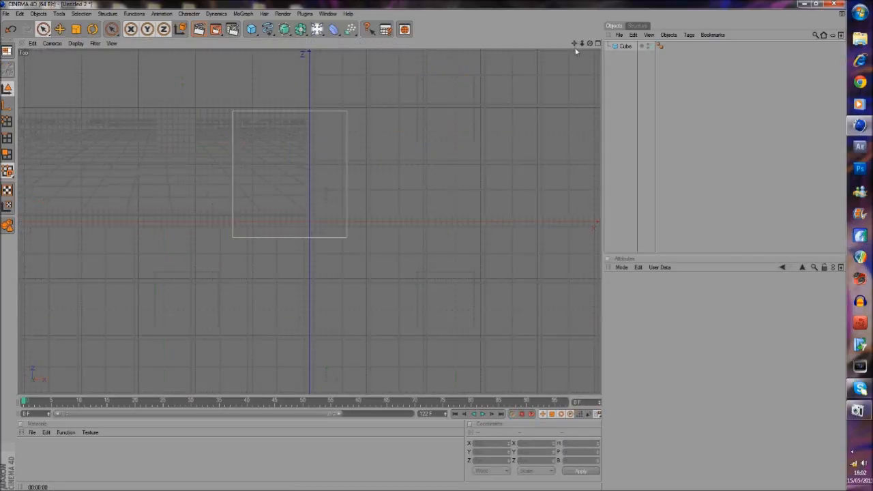
pyautogui.middleClick(430, 144)
pyautogui.middleClick(247, 149)
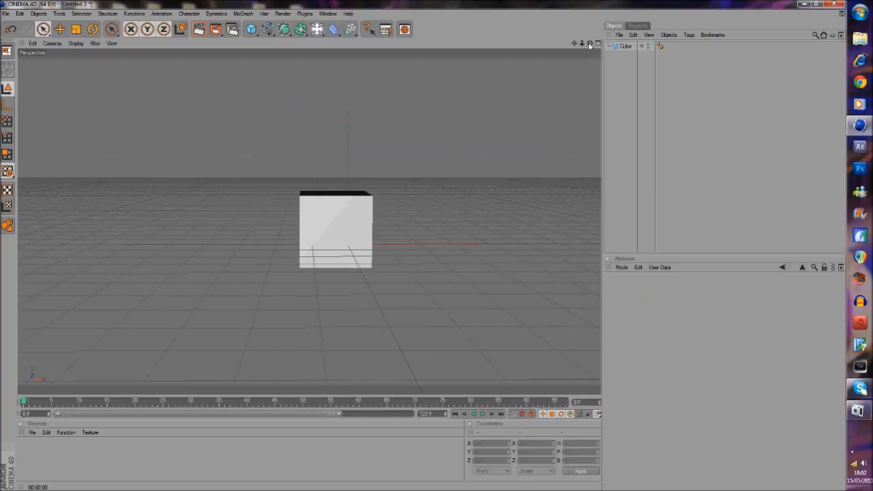
pyautogui.moveTo(590, 43); pyautogui.dragTo(424, 249)
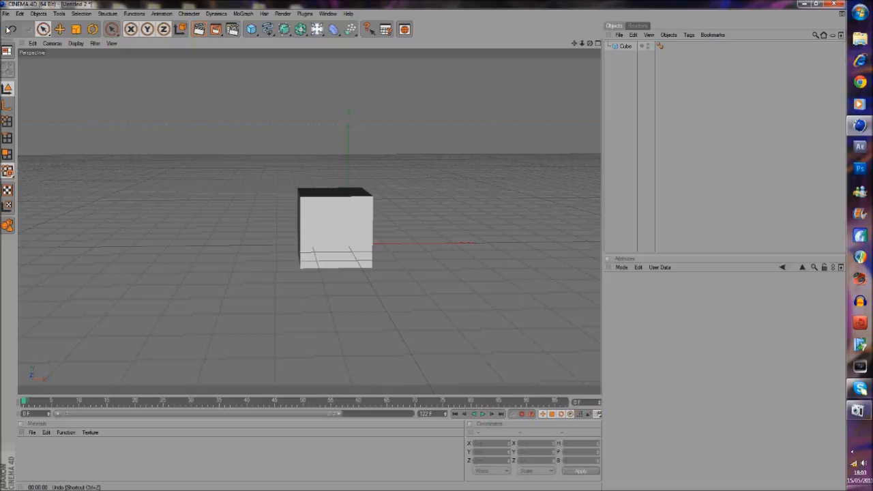
pyautogui.rightClick(6, 27)
pyautogui.click(10, 7)
pyautogui.click(10, 29)
pyautogui.click(27, 29)
# - Move the cube with the Move tool to about X 15 m, Y -67 m and Z 53 m
pyautogui.click(60, 30)
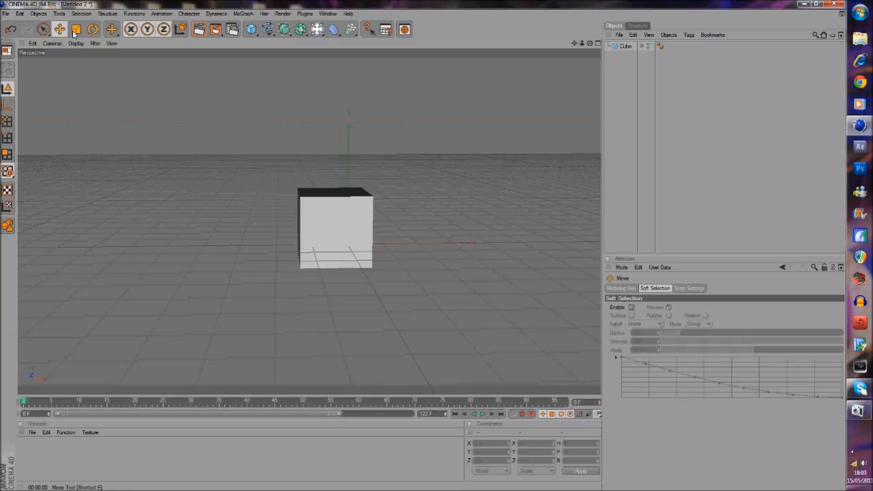
pyautogui.click(361, 225)
pyautogui.moveTo(335, 226); pyautogui.dragTo(435, 249)
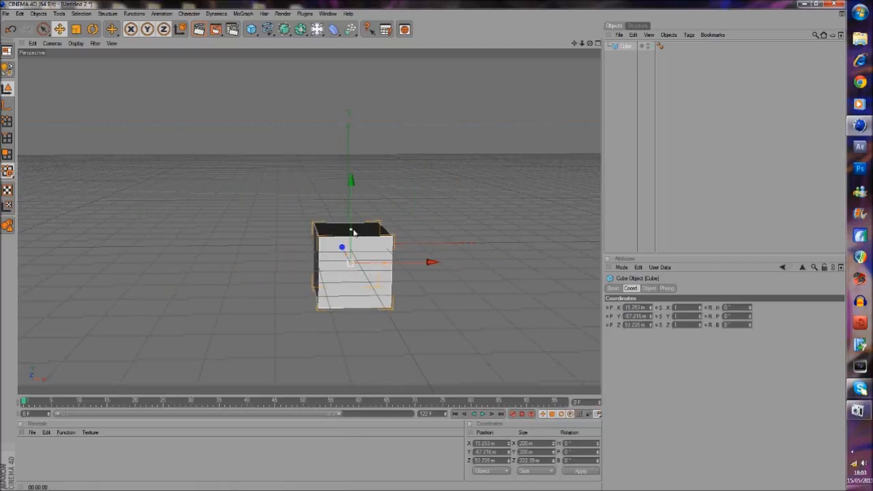
# - Stretch the cube freehand to about 416 m high and 372 m wide
pyautogui.moveTo(422, 246); pyautogui.dragTo(422, 207)
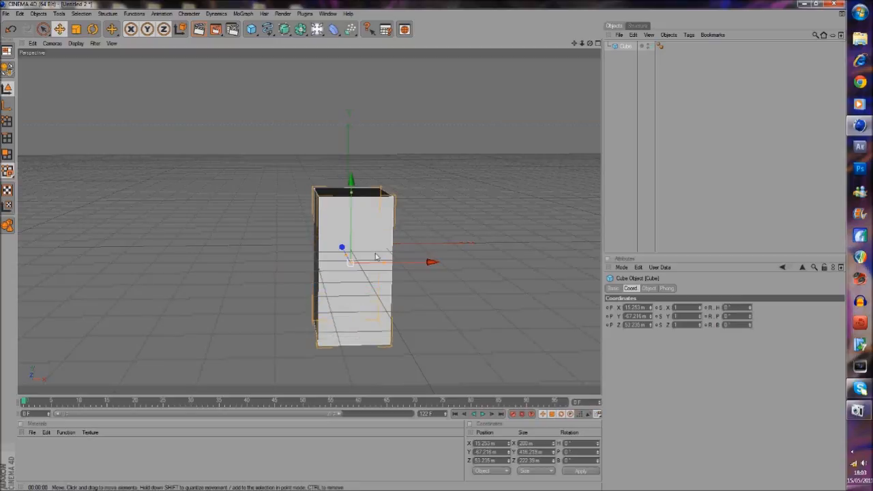
pyautogui.moveTo(384, 263); pyautogui.dragTo(421, 249)
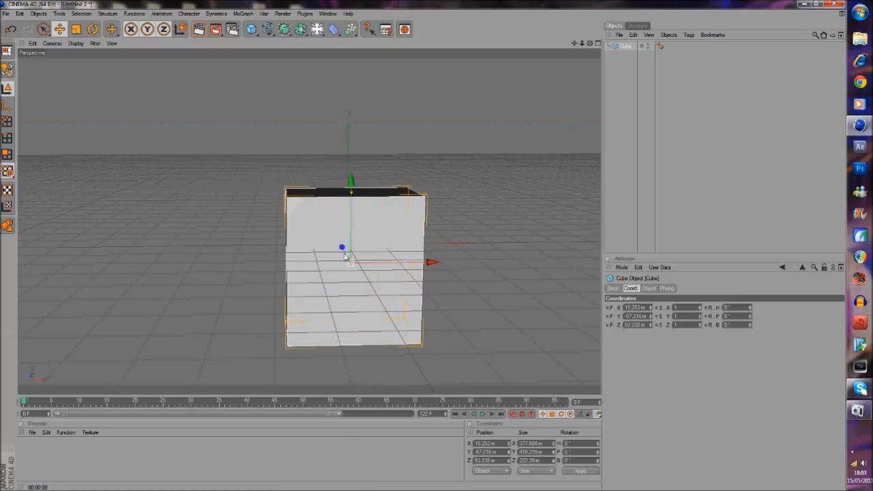
# - Undo the last freehand size changes made to the cube
pyautogui.click(12, 29)
pyautogui.click(11, 29)
pyautogui.click(11, 29)
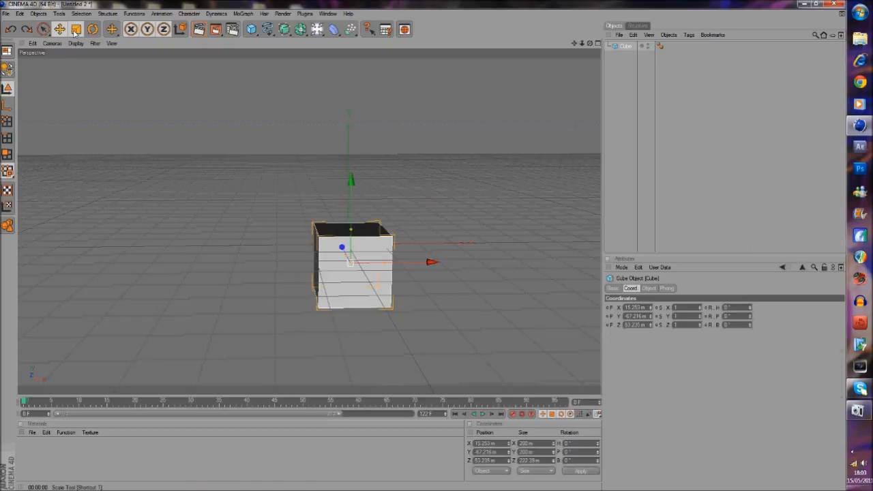
# - Rotate the cube freehand around its axes to about H 252° and P 78°, also turning its bank angle
pyautogui.click(75, 26)
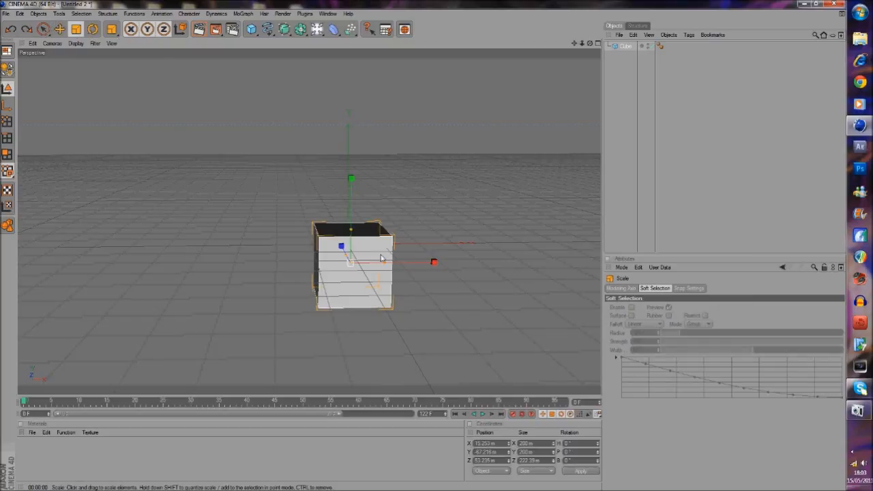
pyautogui.click(93, 30)
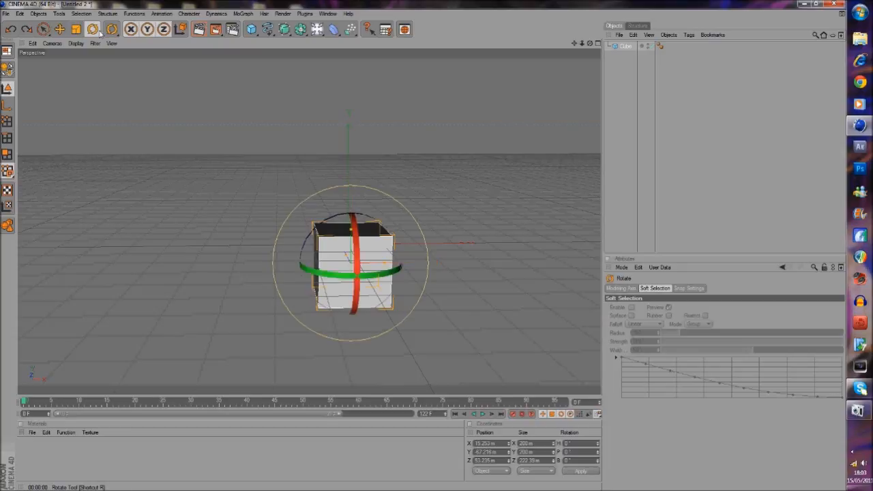
pyautogui.moveTo(352, 231); pyautogui.dragTo(555, 269)
pyautogui.moveTo(337, 238); pyautogui.dragTo(382, 289)
pyautogui.moveTo(365, 278); pyautogui.dragTo(469, 277)
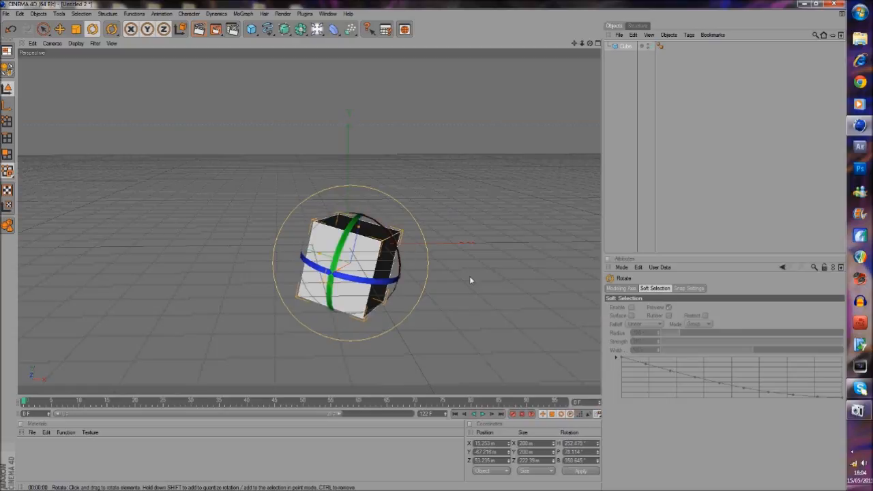
# - Delete the cube from the scene and switch to the Live Selection tool
pyautogui.click(624, 46)
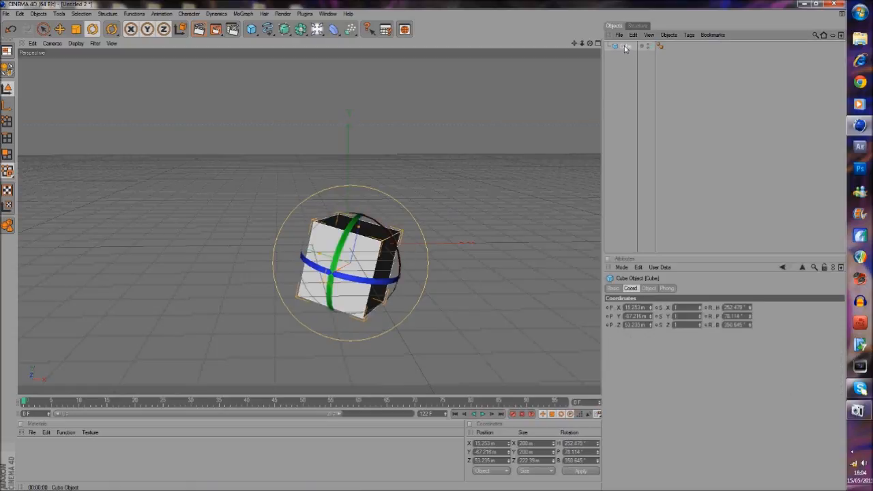
pyautogui.press('Delete')
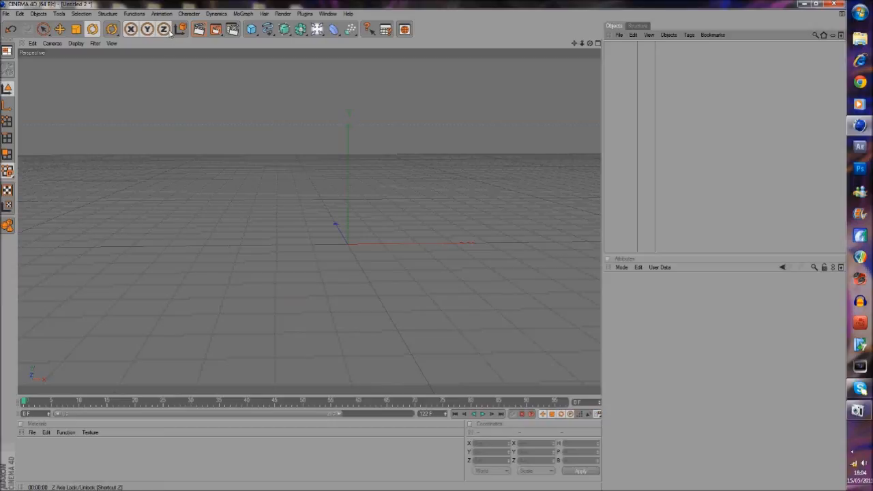
pyautogui.click(46, 30)
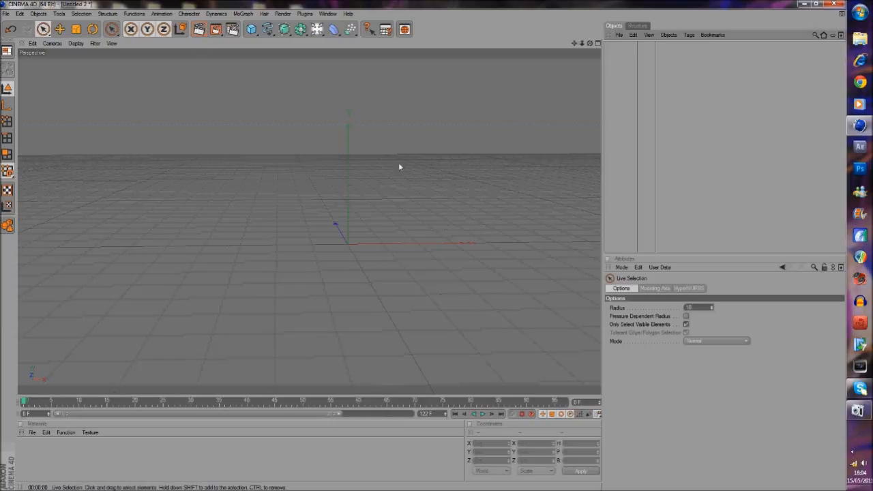
# - Start a render to the Picture Viewer and cancel it instead of overwriting the existing file
pyautogui.click(218, 34)
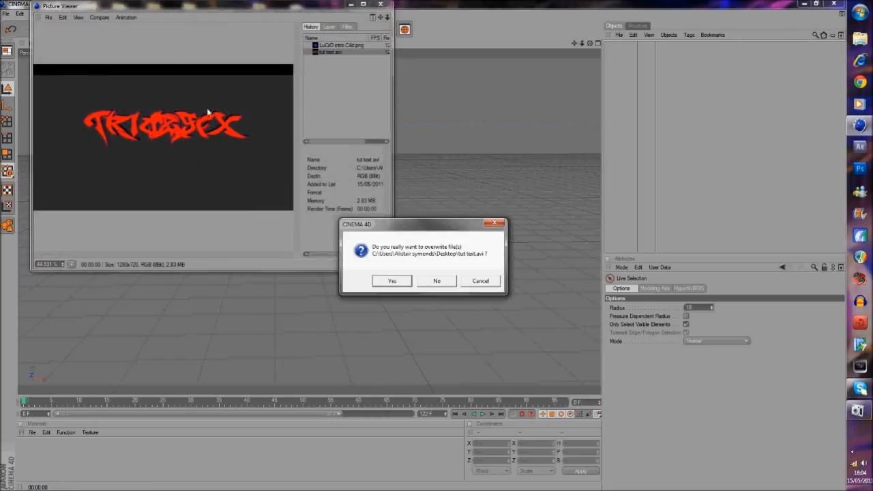
pyautogui.click(479, 281)
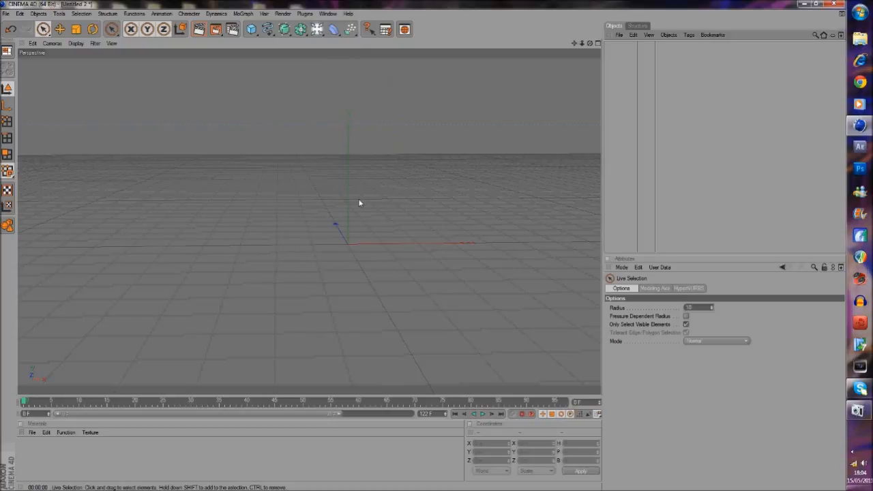
# - Examine the render settings for the render engine, resolution presets, frame rate and range, and the save options
pyautogui.click(233, 29)
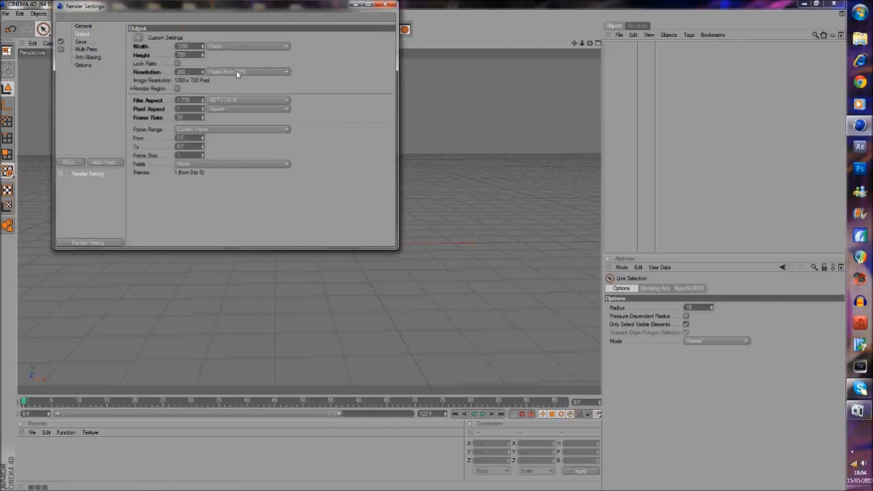
pyautogui.click(89, 26)
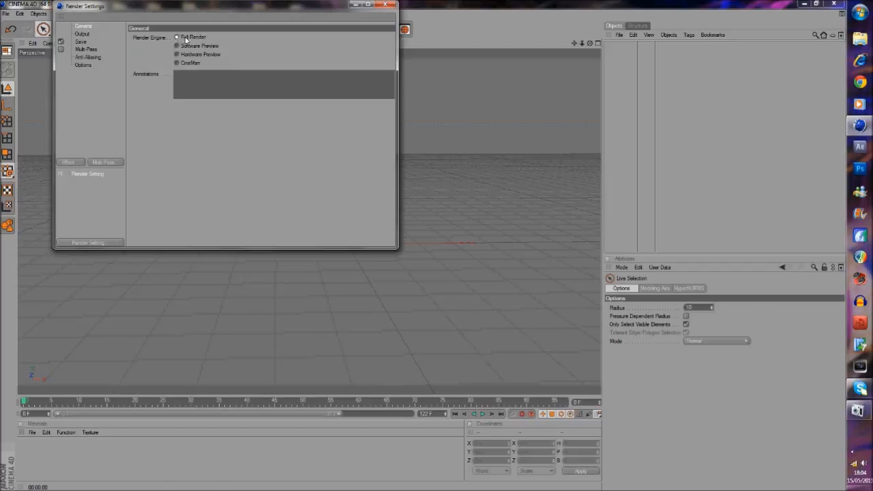
pyautogui.click(80, 34)
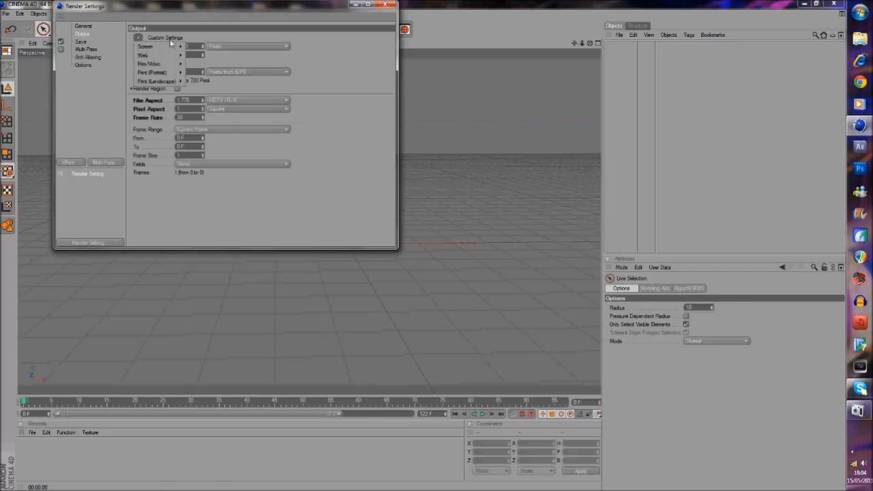
pyautogui.click(138, 38)
pyautogui.moveTo(169, 50)
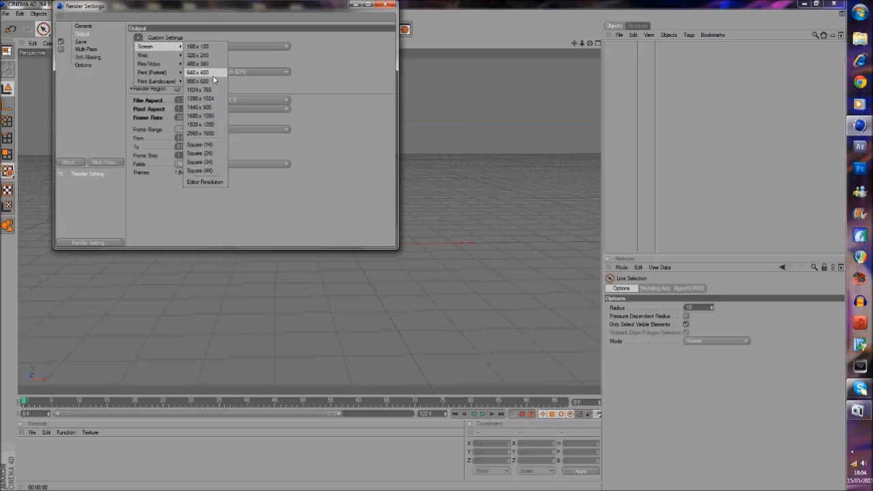
pyautogui.click(136, 39)
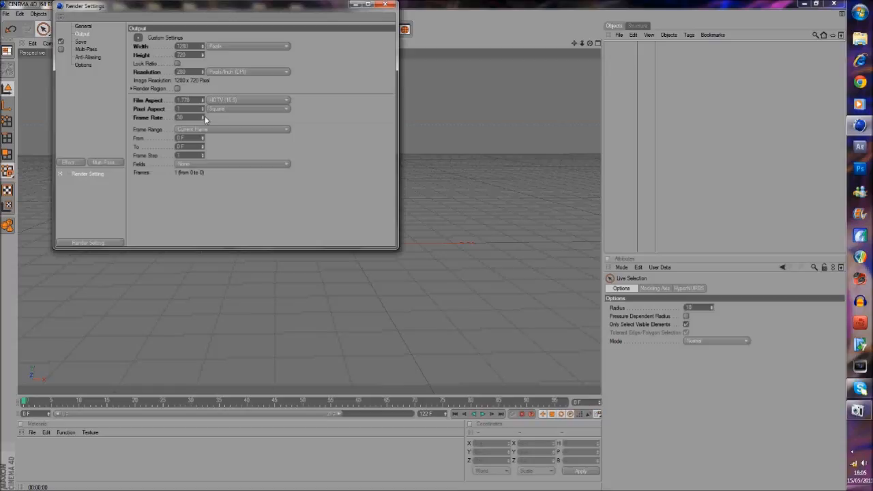
pyautogui.click(81, 42)
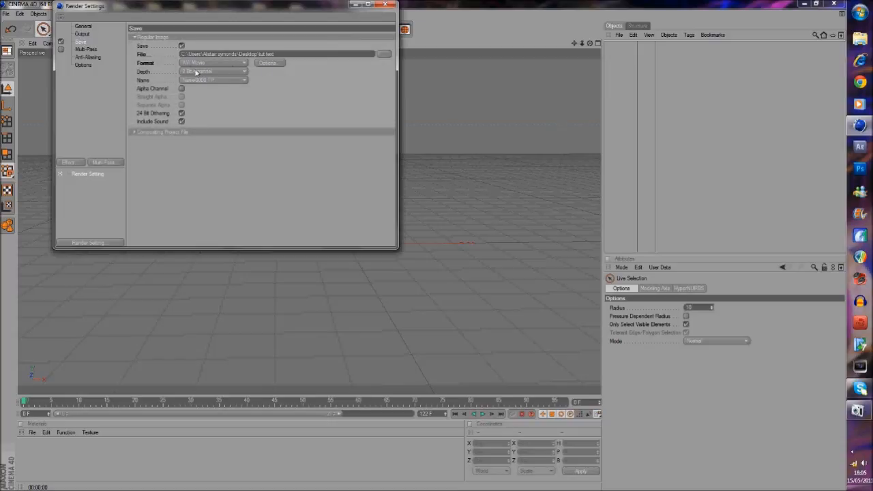
pyautogui.click(87, 34)
pyautogui.moveTo(182, 139); pyautogui.dragTo(172, 141)
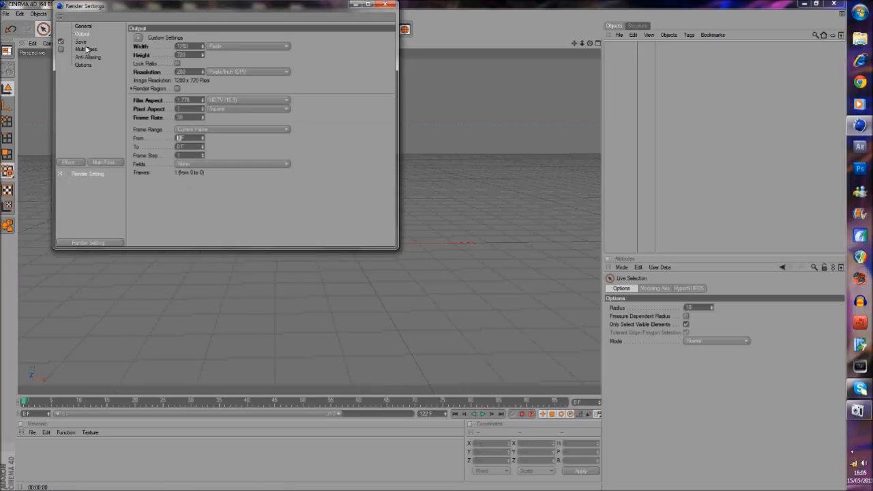
# - Set the render's save file to "tut text2" on the Desktop
pyautogui.click(81, 42)
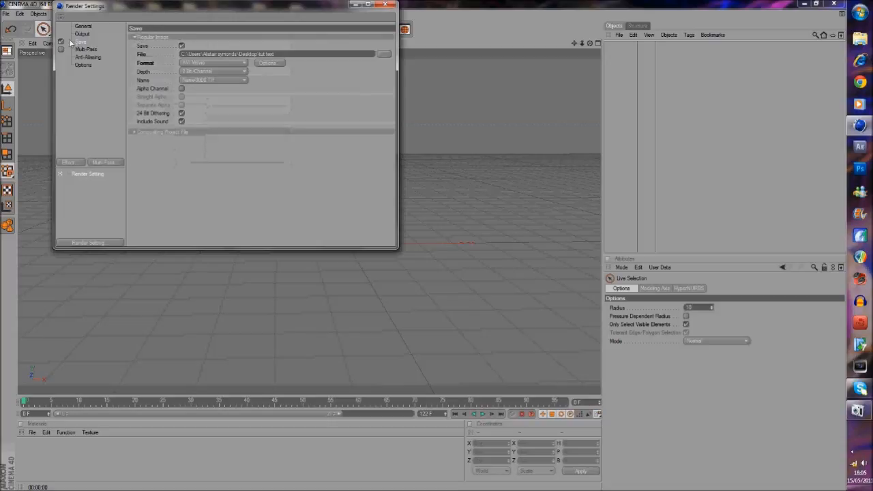
pyautogui.click(386, 57)
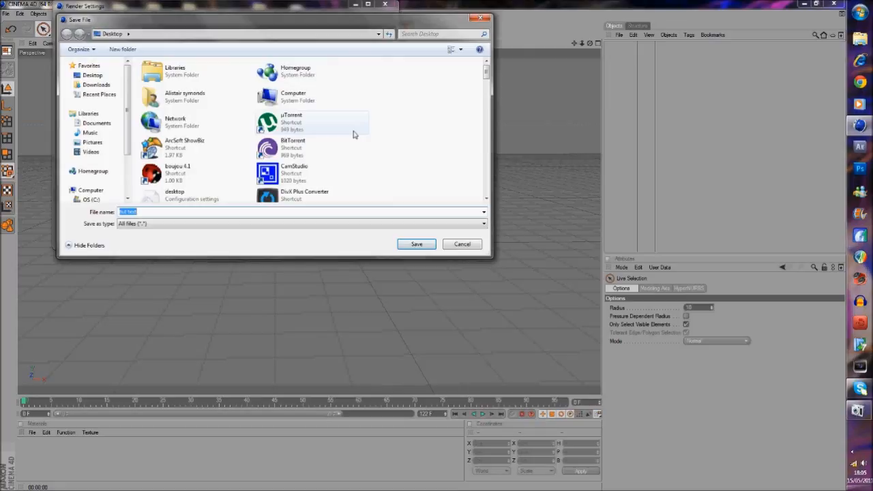
pyautogui.click(152, 212)
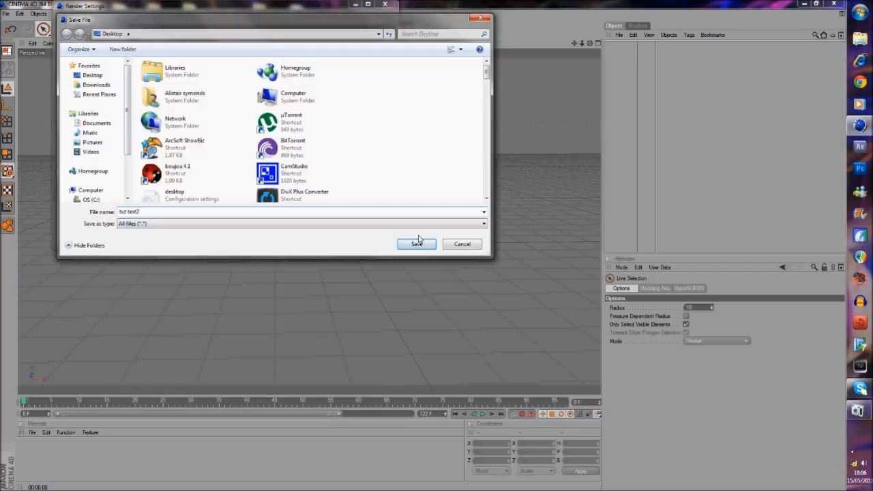
pyautogui.click(417, 244)
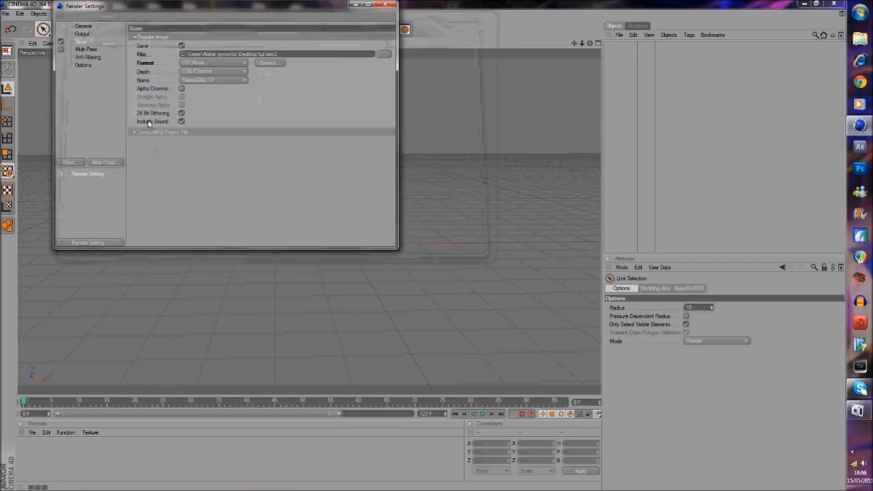
# - Review the available save formats, set the render's format to JPEG and confirm its quality options
pyautogui.click(226, 65)
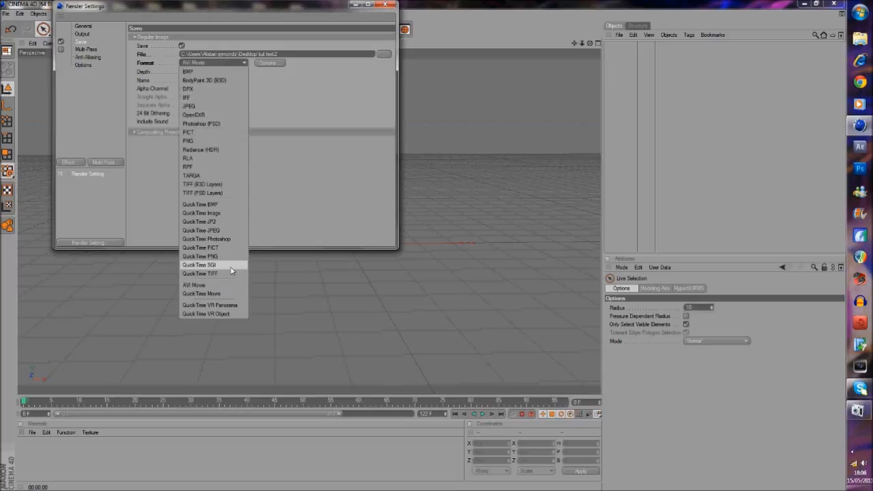
pyautogui.click(334, 124)
pyautogui.click(213, 62)
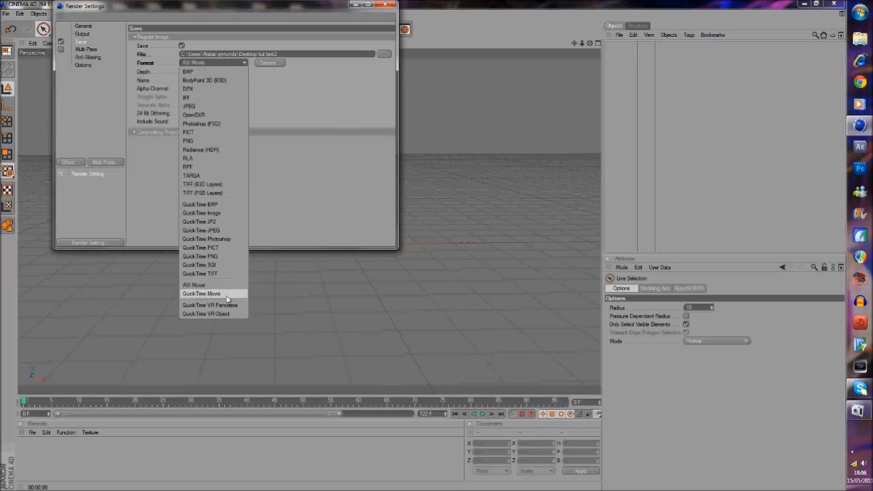
pyautogui.click(292, 119)
pyautogui.click(222, 62)
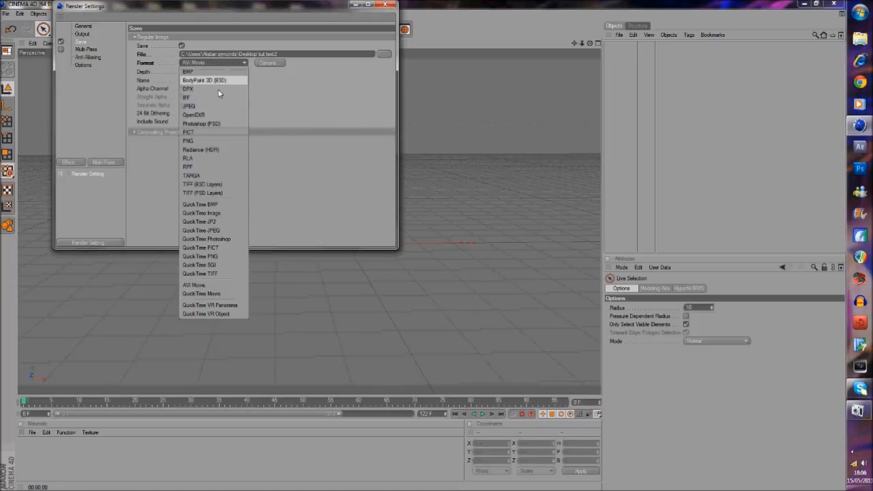
pyautogui.click(206, 107)
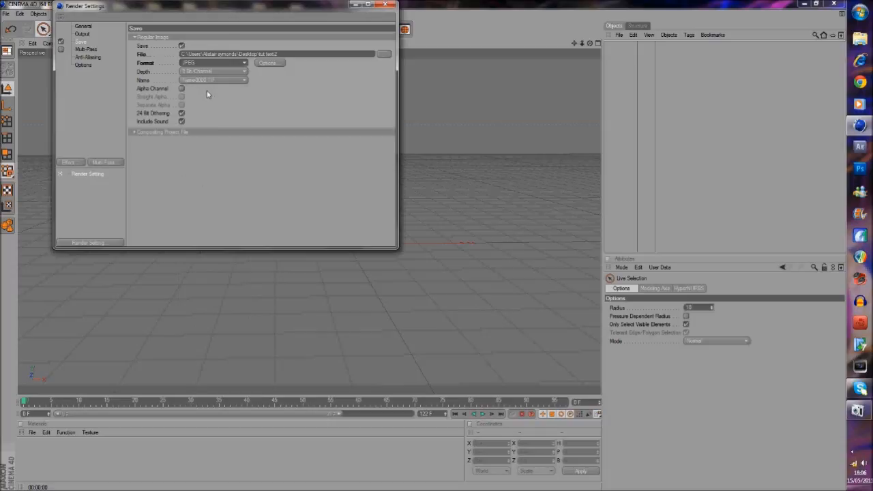
pyautogui.click(274, 64)
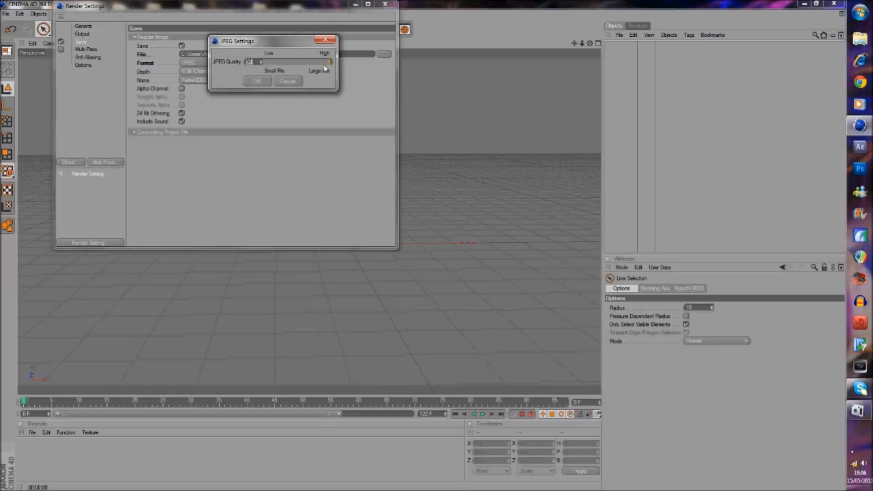
pyautogui.click(262, 80)
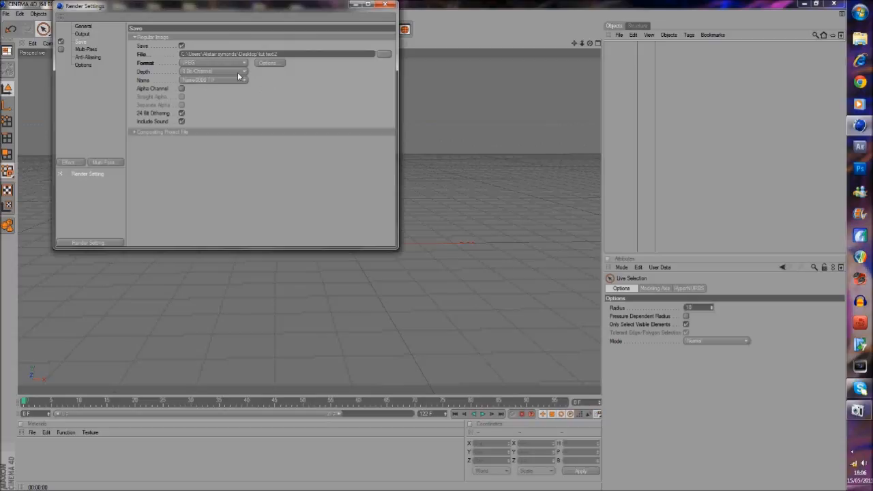
# - Review the colour depth, file naming and output settings, and close the render settings
pyautogui.click(238, 72)
pyautogui.click(225, 80)
pyautogui.click(81, 34)
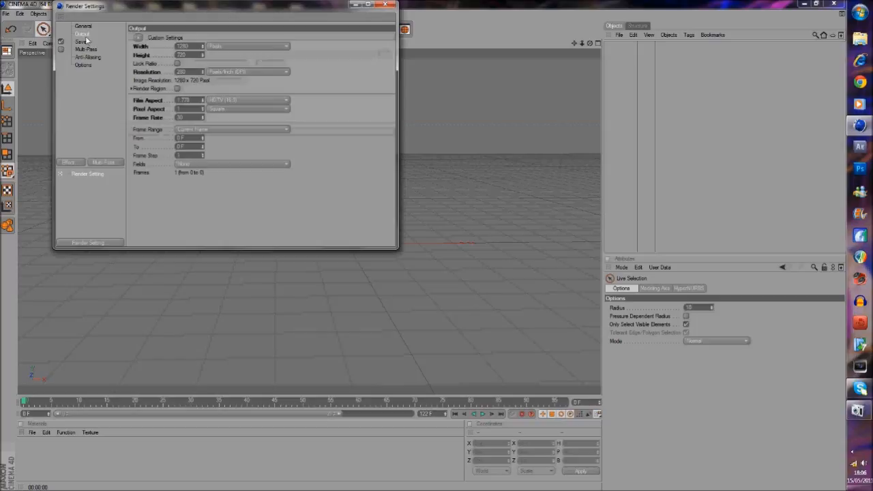
pyautogui.click(388, 4)
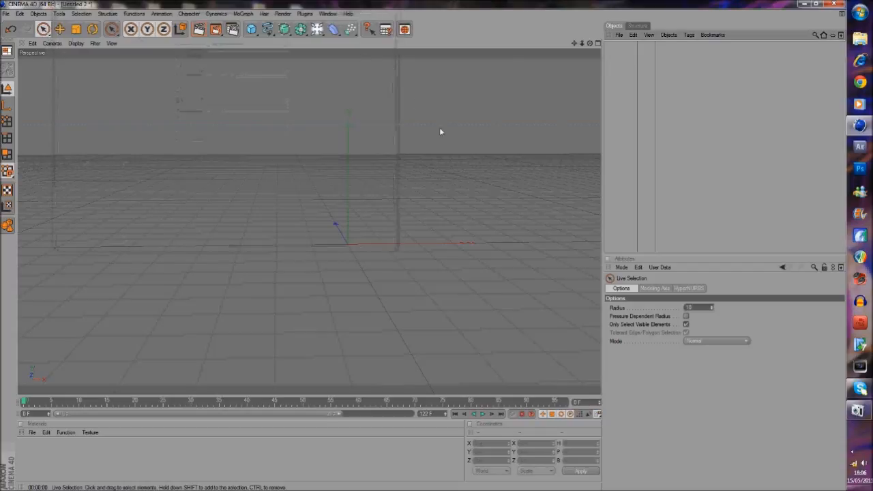
# - Add a Figure primitive to the empty scene and delete it again
pyautogui.moveTo(574, 44); pyautogui.dragTo(413, 235)
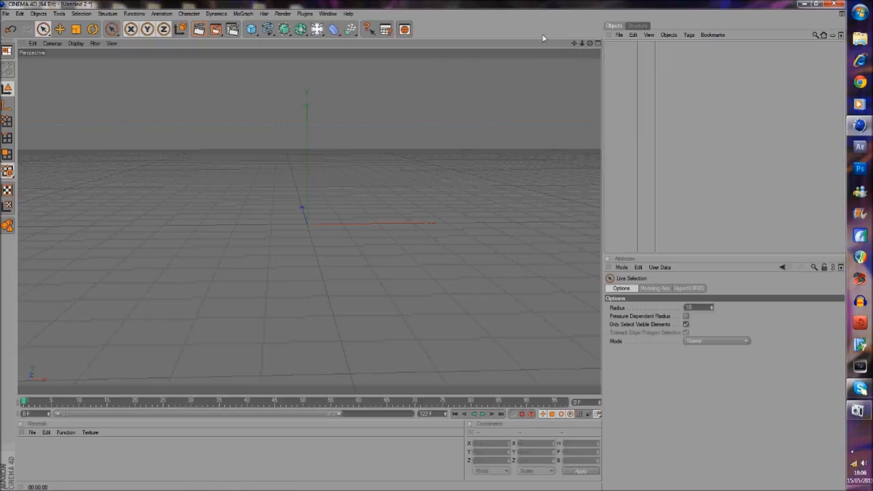
pyautogui.click(251, 31)
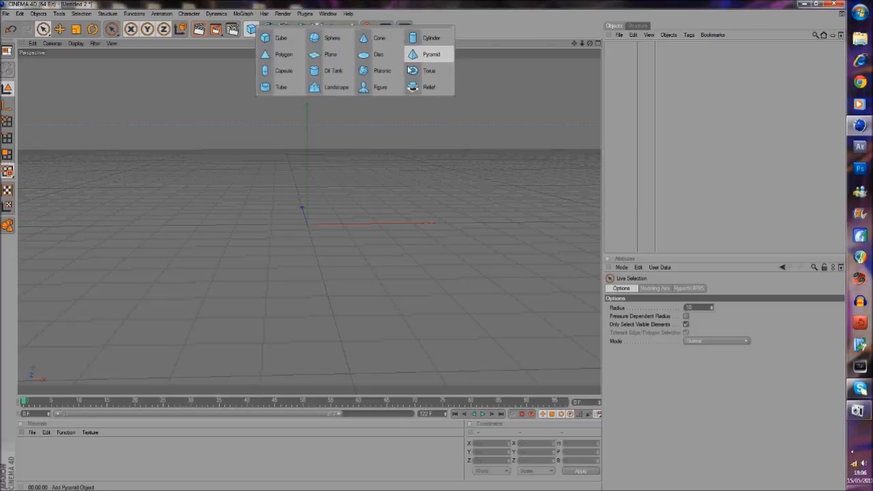
pyautogui.click(381, 87)
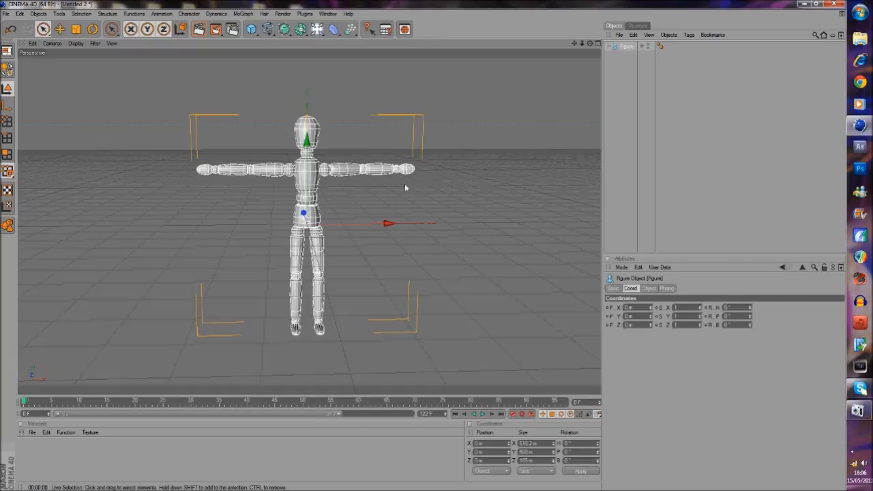
pyautogui.click(412, 162)
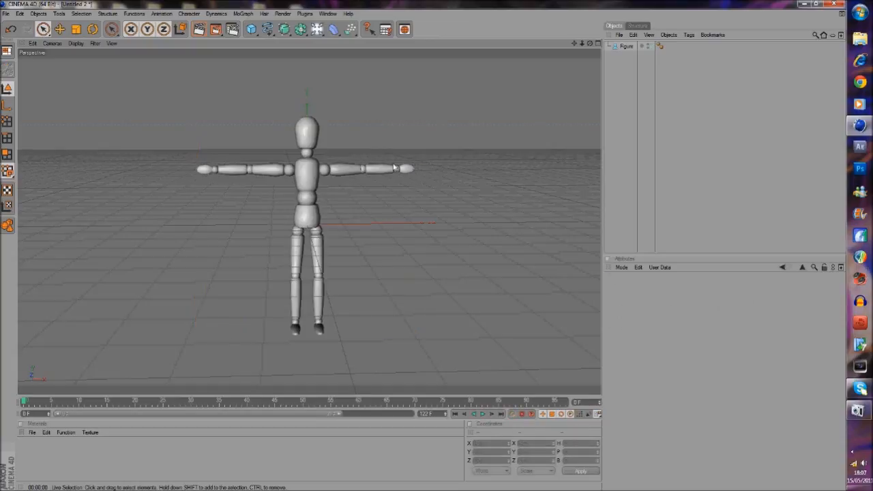
pyautogui.click(394, 167)
pyautogui.press('Delete')
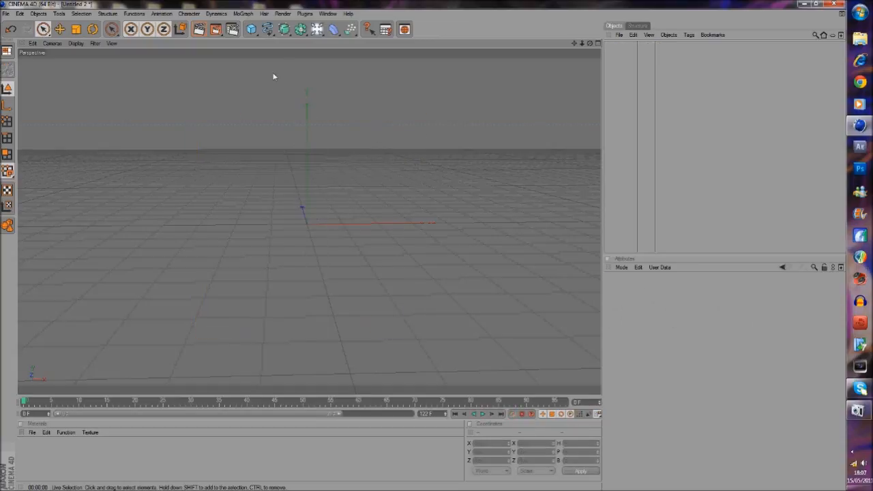
pyautogui.click(268, 31)
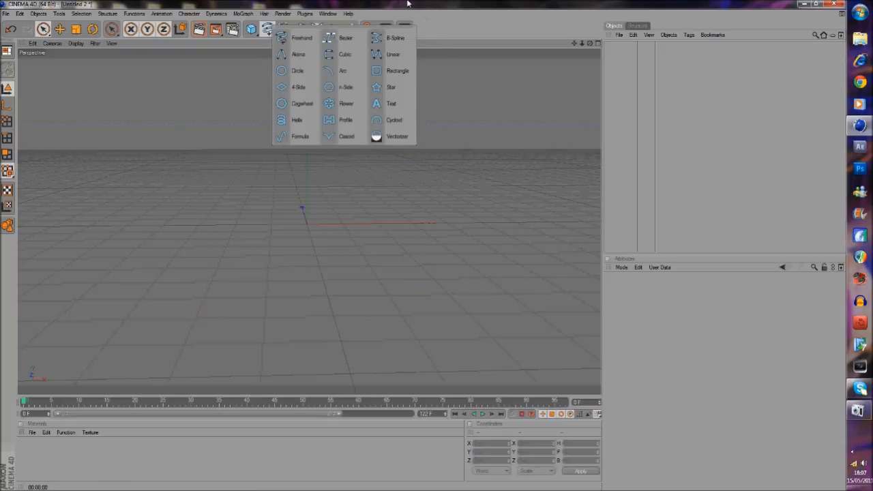
pyautogui.click(284, 28)
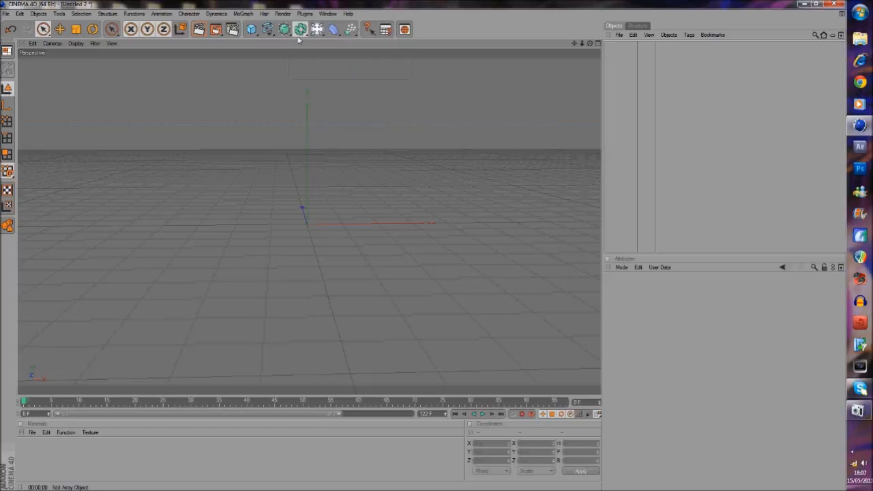
# - Review the available modelling objects, the light and scene objects, and the deformers
pyautogui.click(300, 28)
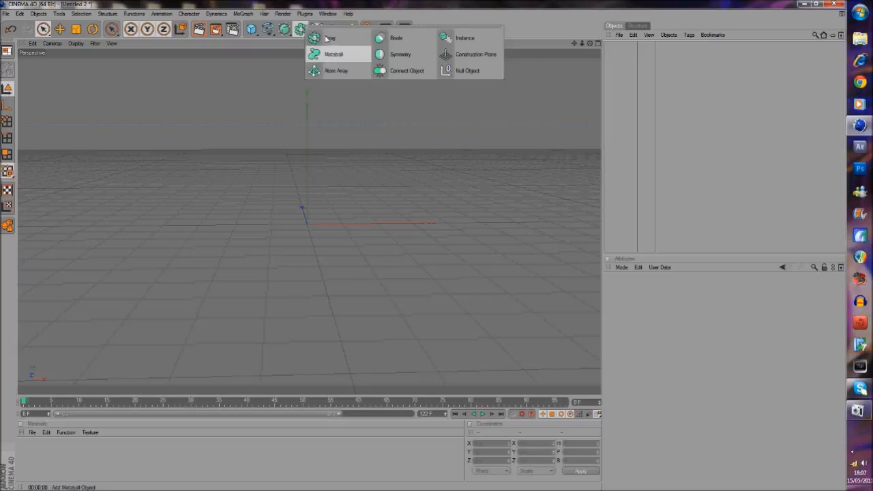
pyautogui.click(323, 4)
pyautogui.click(316, 28)
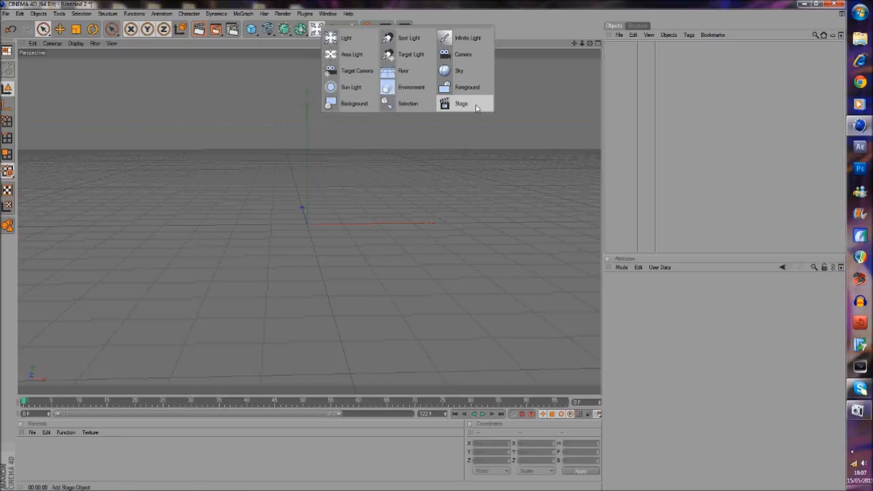
pyautogui.click(334, 31)
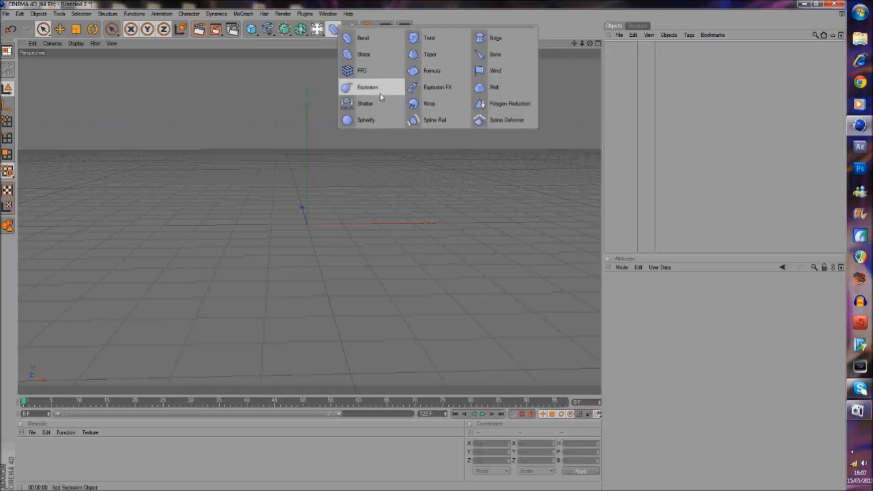
# - Add a Cube primitive and a Shatter deformer, and nest the cube under the deformer
pyautogui.moveTo(251, 30); pyautogui.dragTo(274, 34)
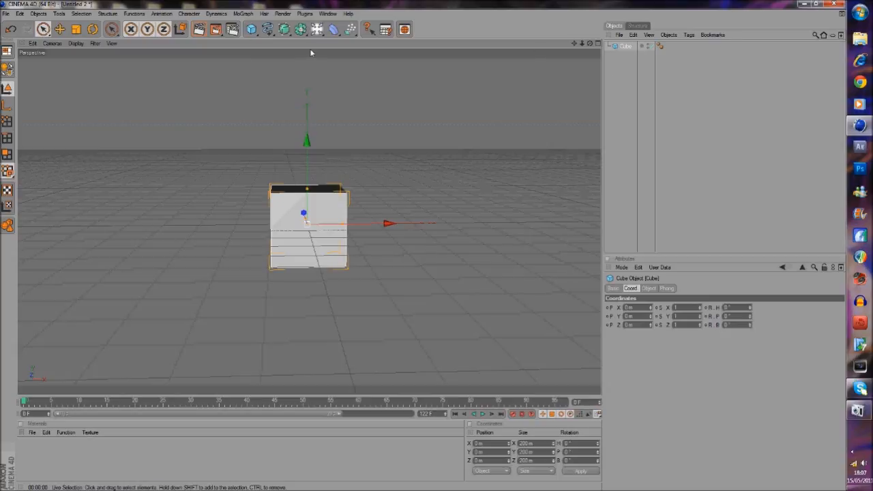
pyautogui.moveTo(333, 29); pyautogui.dragTo(359, 105)
pyautogui.moveTo(628, 57); pyautogui.dragTo(631, 50)
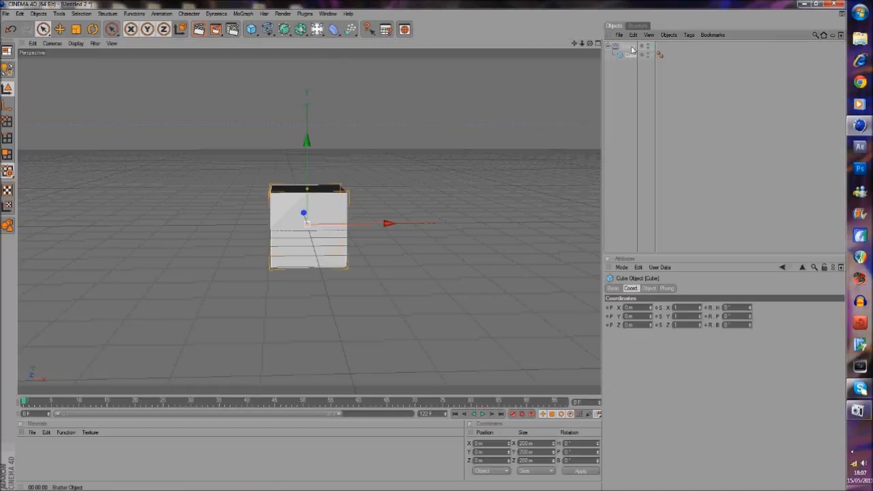
# - Show the Shatter deformer's object properties and try adjusting its strength
pyautogui.click(626, 45)
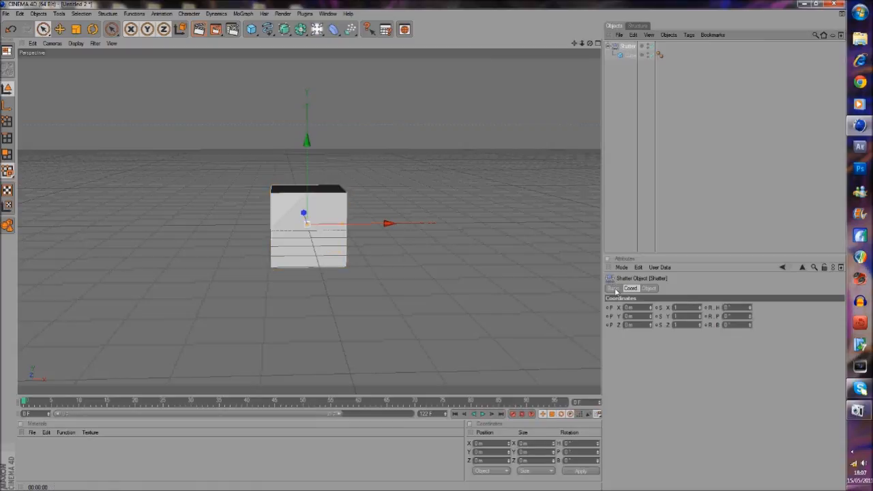
pyautogui.click(648, 287)
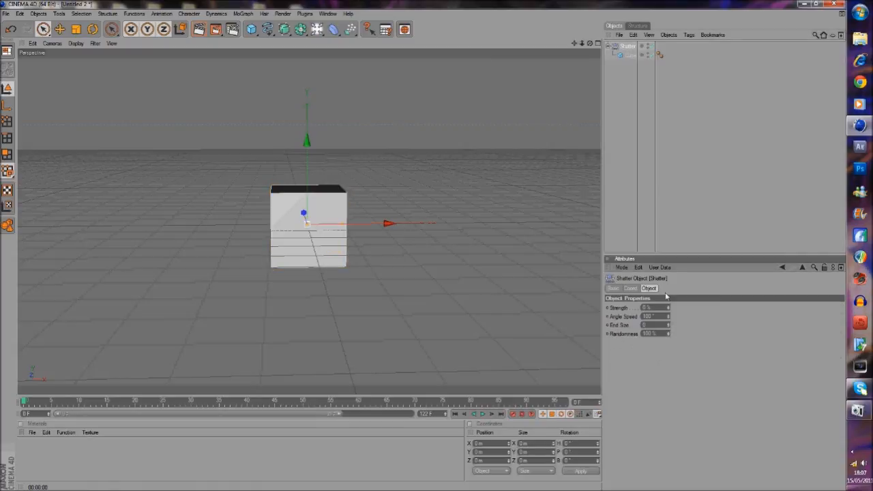
pyautogui.moveTo(669, 311); pyautogui.dragTo(670, 311)
# - Take the cube out of the Shatter deformer and nest the deformer under the cube instead
pyautogui.click(625, 55)
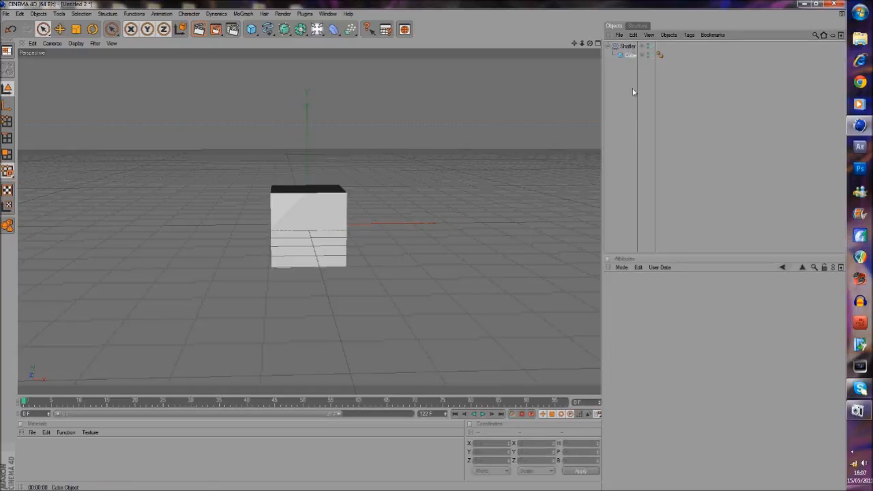
pyautogui.click(631, 47)
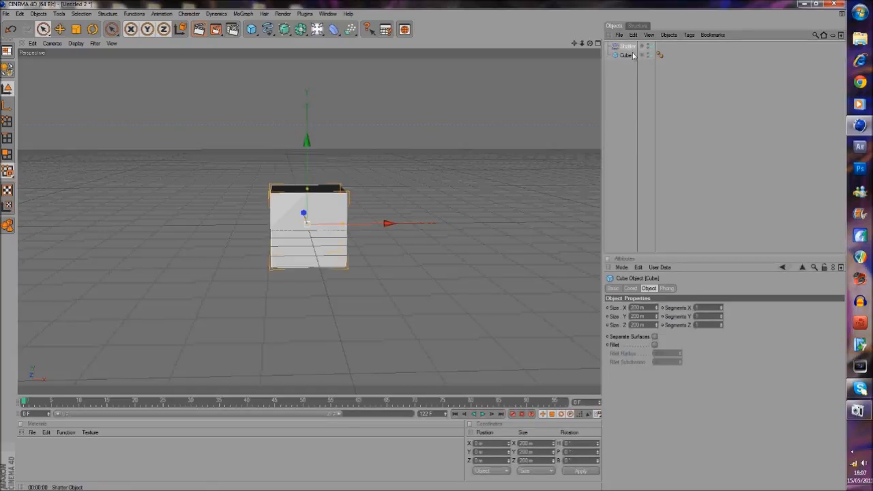
pyautogui.moveTo(628, 58); pyautogui.dragTo(626, 55)
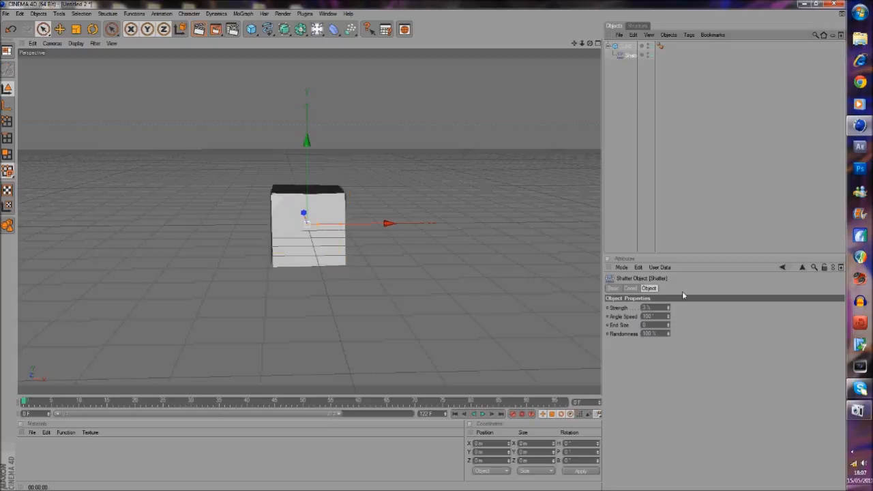
# - Test the Shatter deformer's strength on the cube and delete the deformer
pyautogui.moveTo(668, 308); pyautogui.dragTo(670, 310)
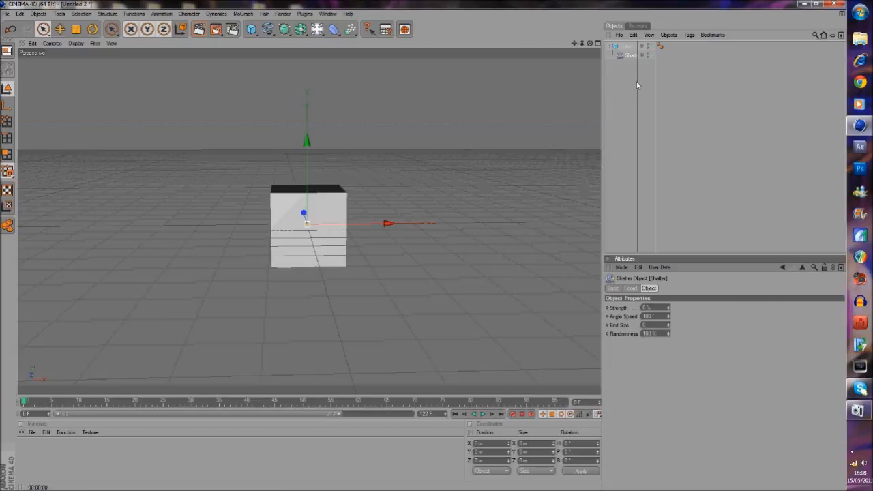
pyautogui.press('Delete')
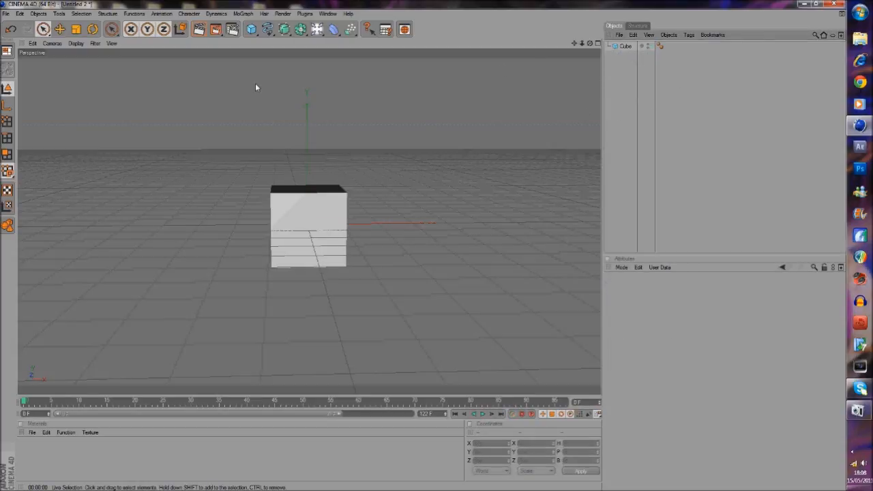
# - Review the MoGraph objects, add a PolyFX object and nest it under the cube
pyautogui.click(245, 14)
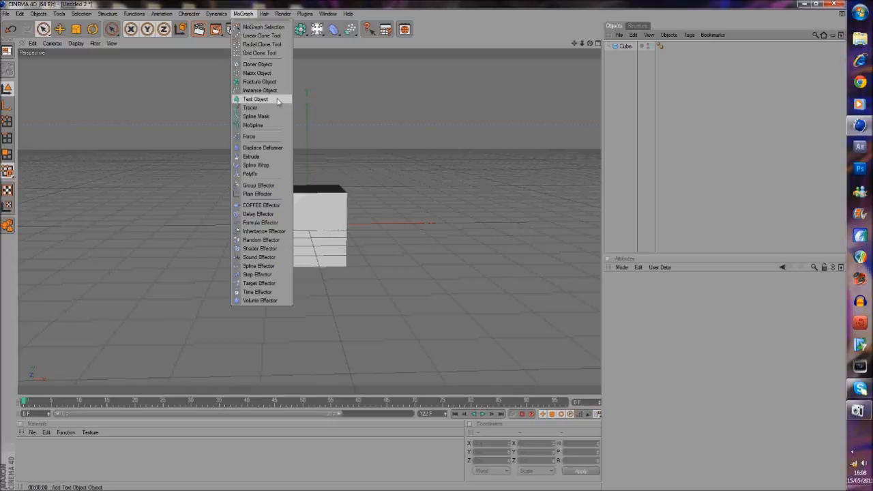
pyautogui.click(245, 14)
pyautogui.click(624, 46)
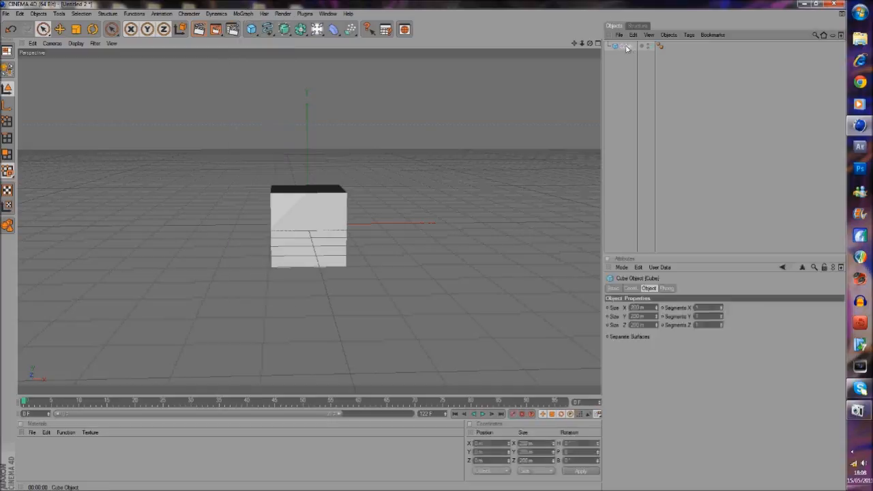
pyautogui.click(243, 14)
pyautogui.click(249, 175)
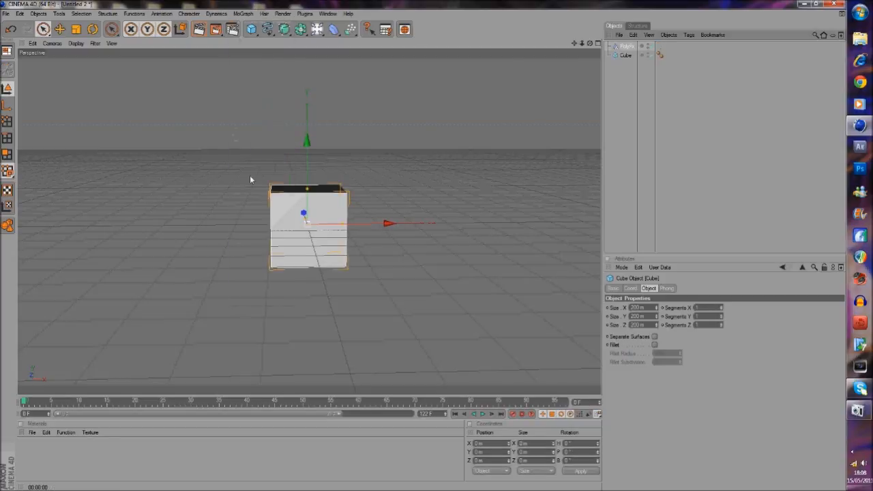
pyautogui.moveTo(627, 46); pyautogui.dragTo(625, 56)
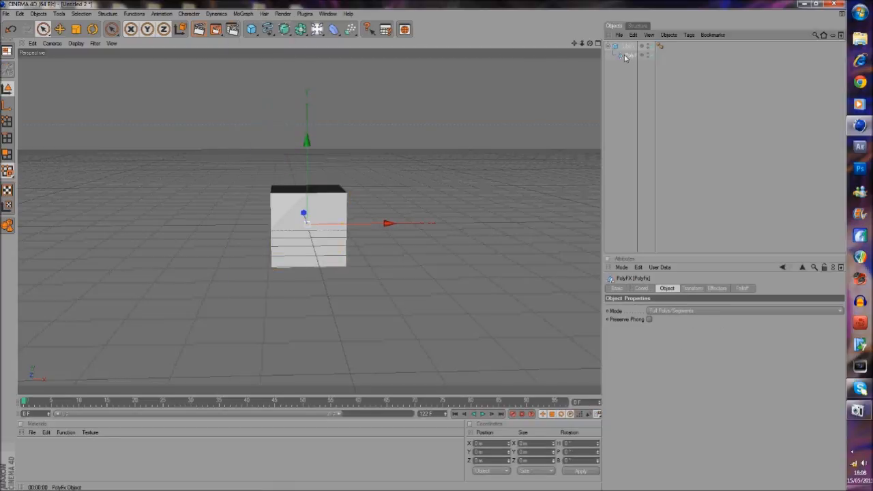
pyautogui.click(624, 73)
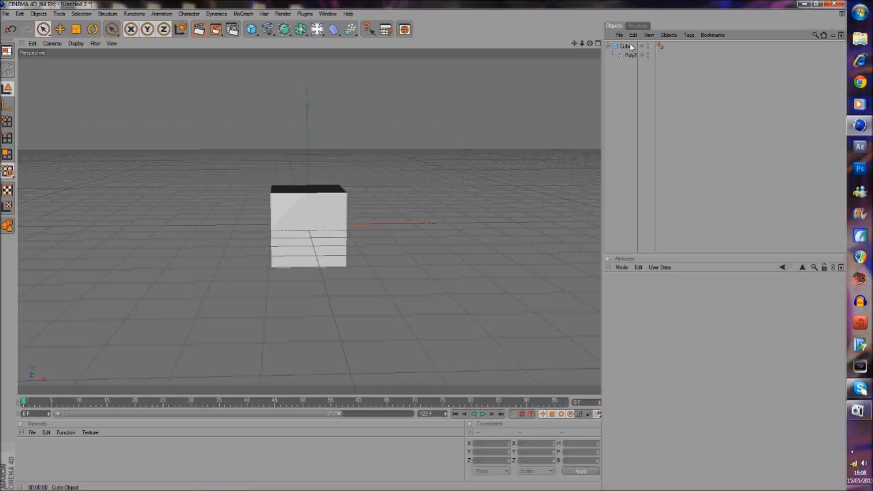
# - Select the cube with its nested PolyFX and add a MoGraph Random effector
pyautogui.click(625, 46)
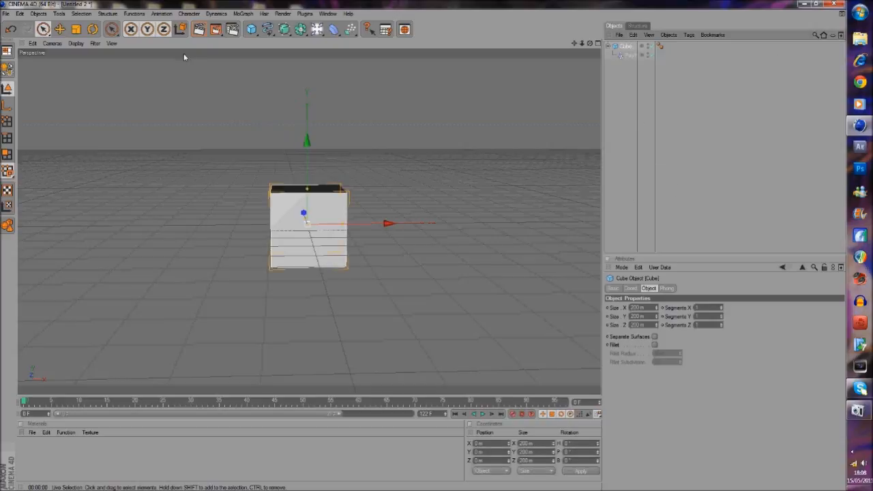
pyautogui.click(243, 14)
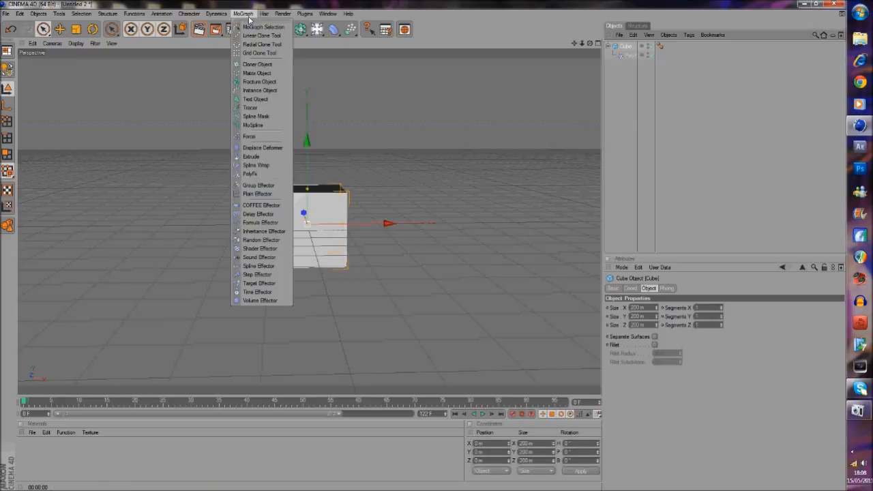
pyautogui.click(262, 240)
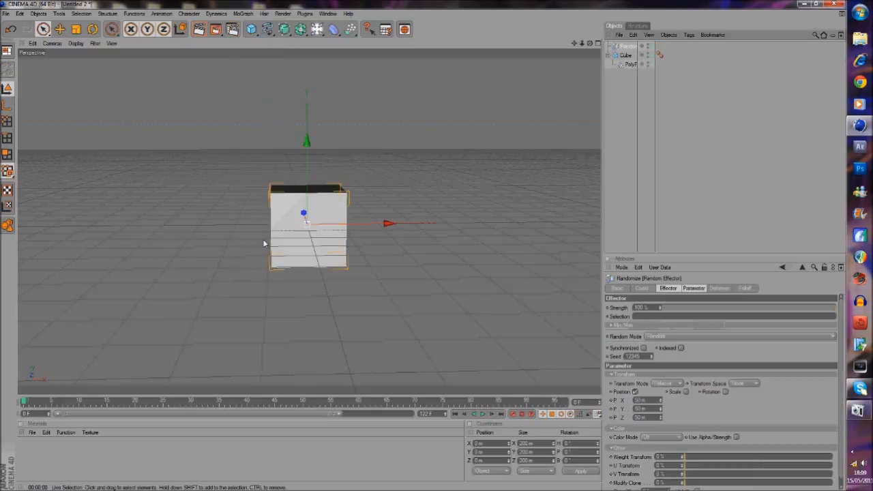
# - Convert the cube primitive into an editable polygon object
pyautogui.click(623, 56)
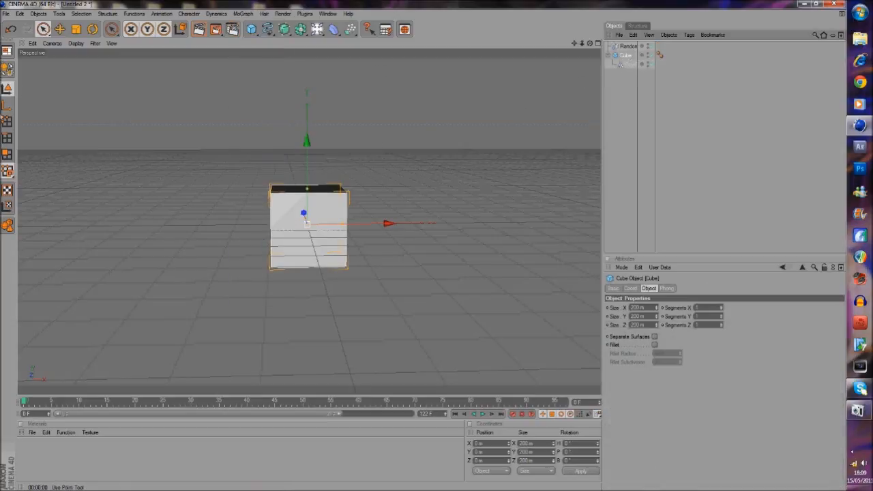
pyautogui.click(9, 72)
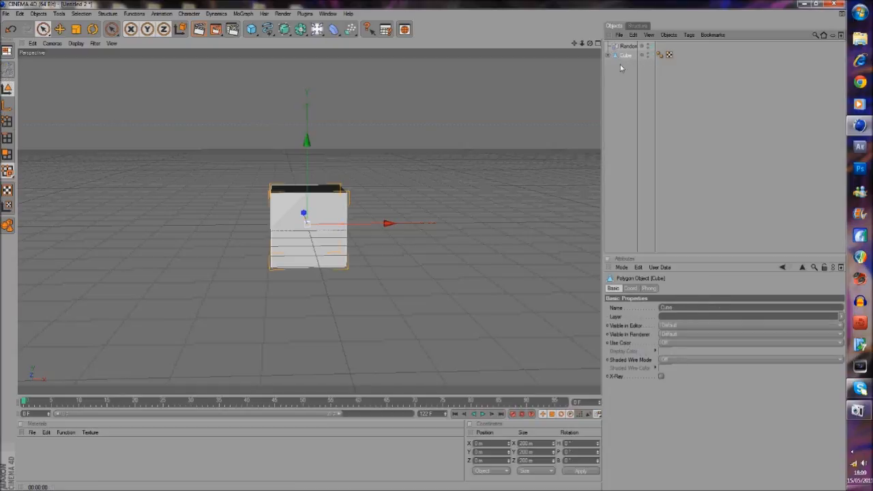
# - Set the Random effector's falloff shape to Sphere and move the effector off the cube's centre along the X axis
pyautogui.click(630, 46)
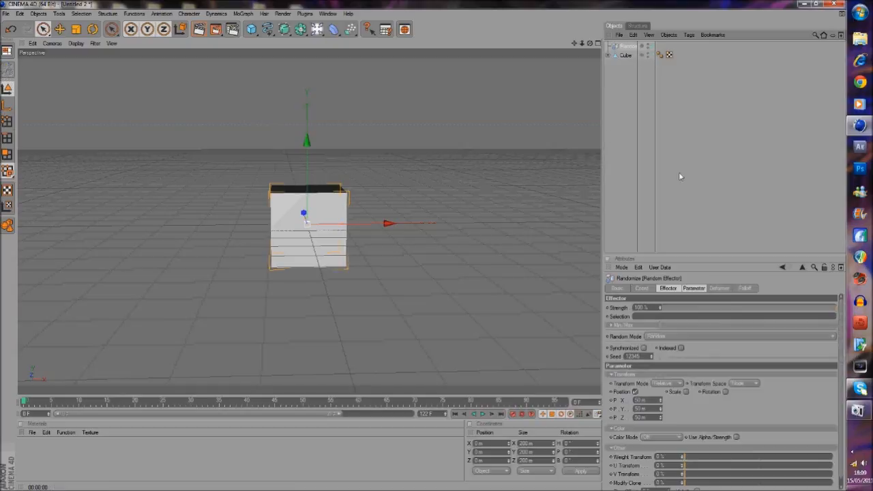
pyautogui.click(745, 288)
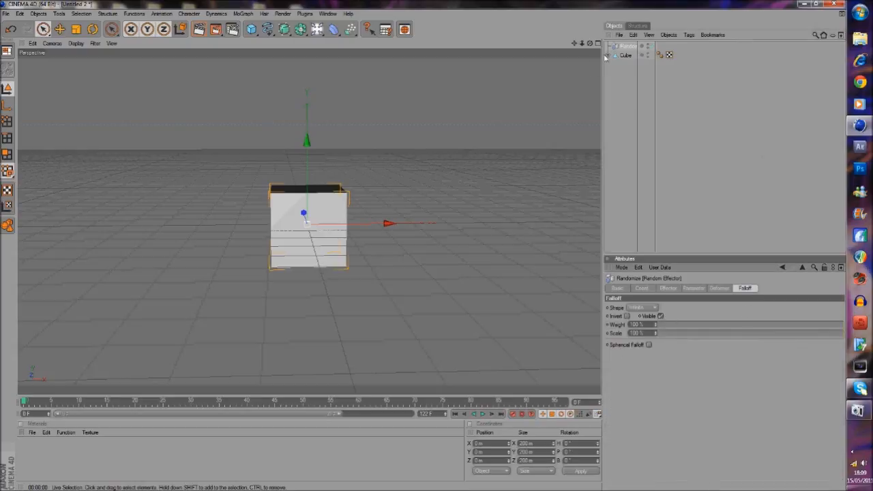
pyautogui.click(328, 224)
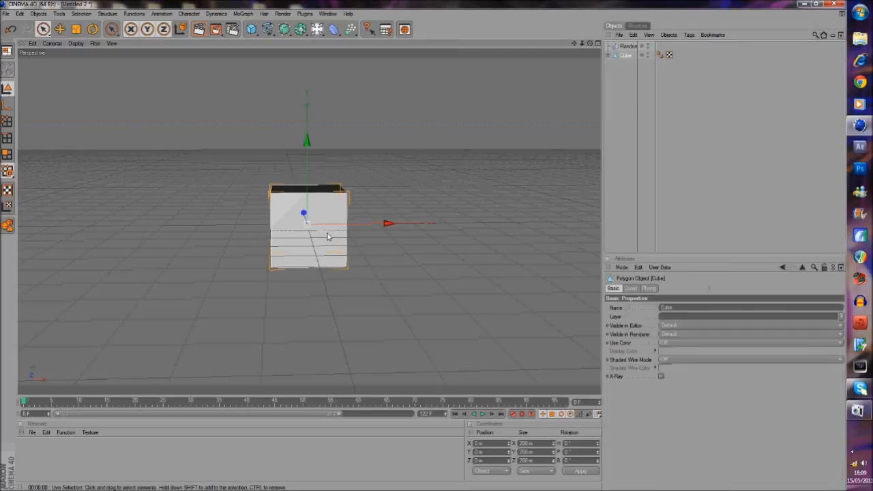
pyautogui.click(628, 46)
pyautogui.click(641, 308)
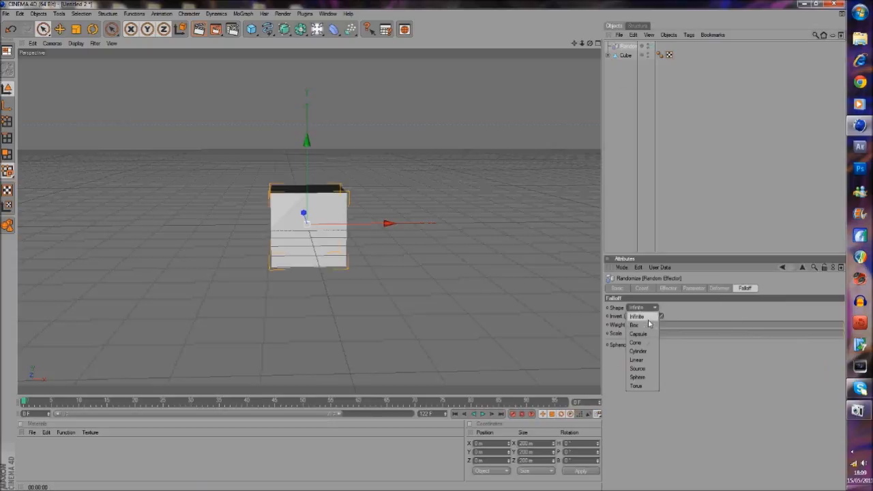
pyautogui.click(637, 377)
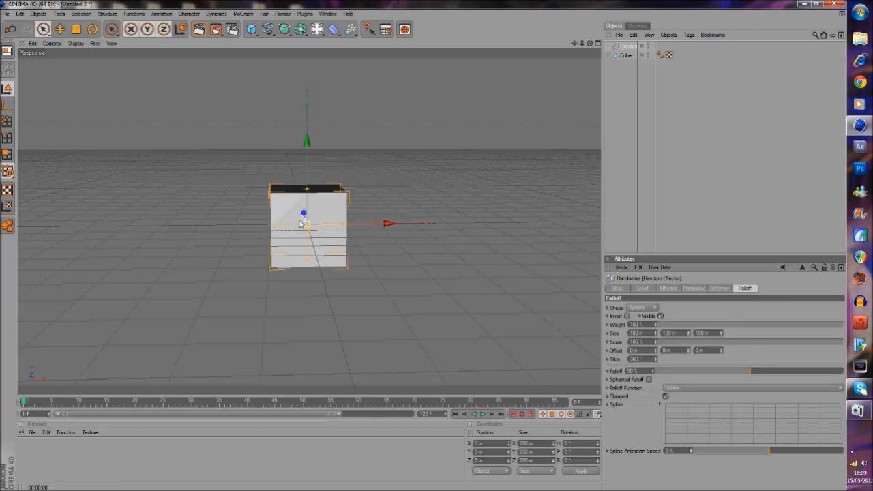
pyautogui.moveTo(308, 229); pyautogui.dragTo(373, 168)
# - Delete the Random effector and the PolyFX object under the cube, and leave the cube deselected
pyautogui.click(628, 45)
pyautogui.press('Delete')
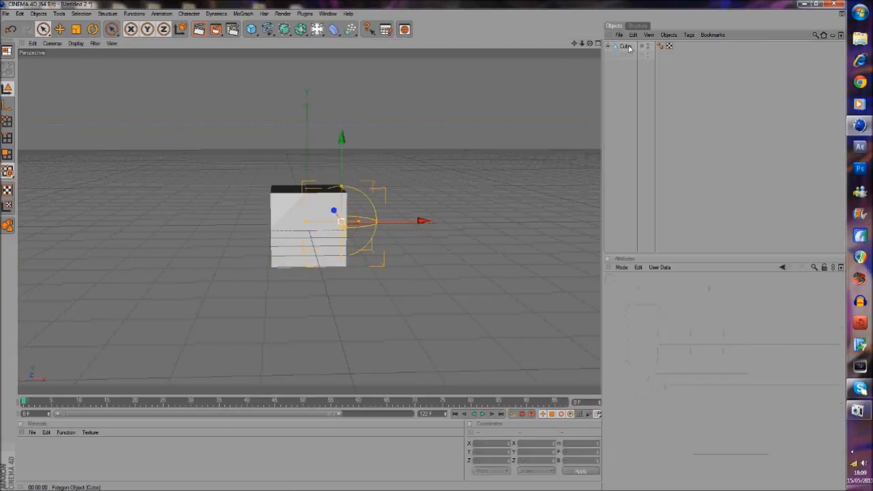
pyautogui.click(625, 46)
pyautogui.click(607, 46)
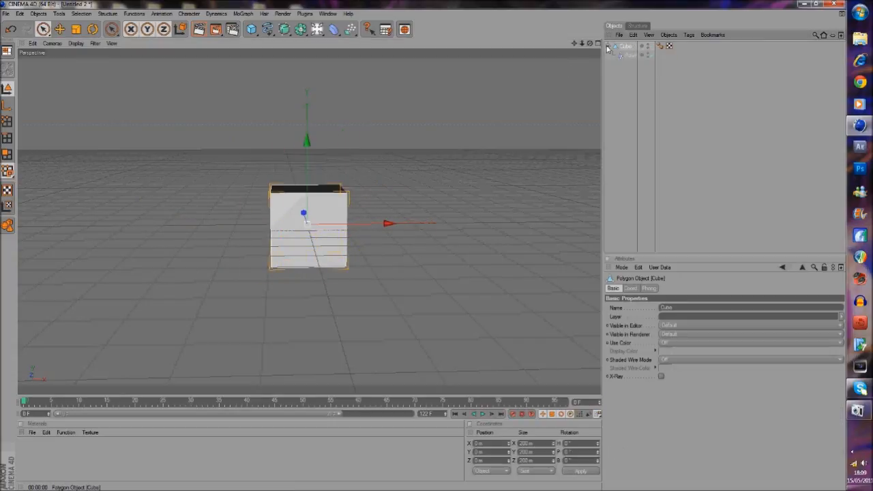
pyautogui.moveTo(629, 55); pyautogui.dragTo(630, 53)
pyautogui.press('Delete')
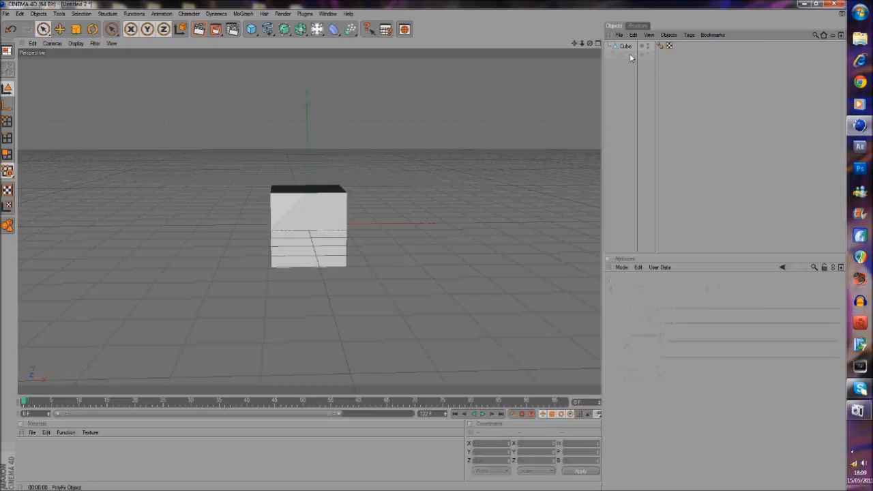
pyautogui.click(626, 46)
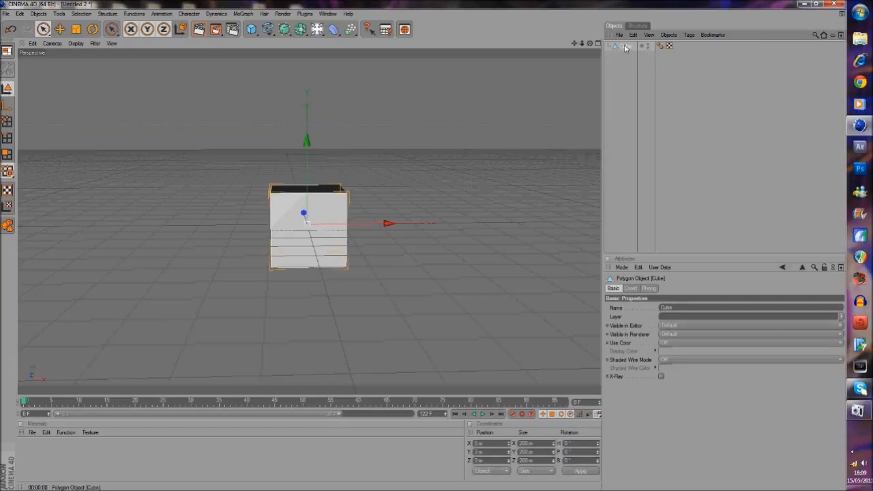
pyautogui.click(703, 218)
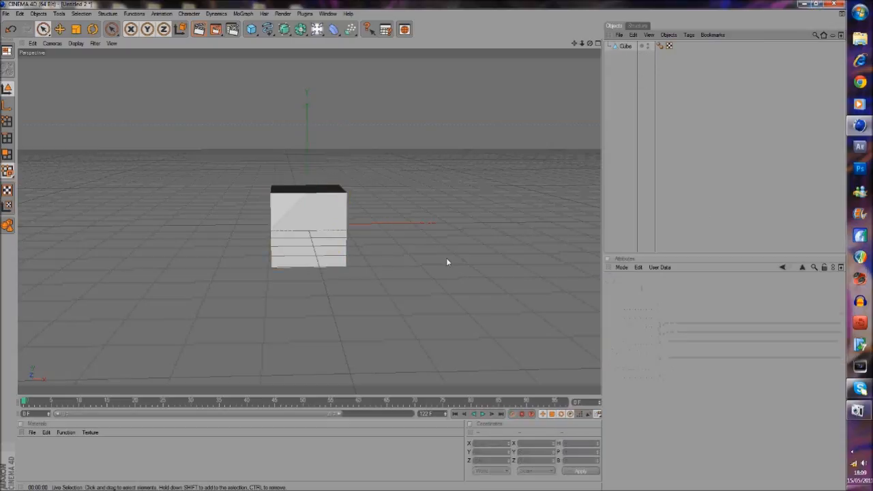
# - Switch to Edge mode and review the available structure editing commands
pyautogui.click(7, 138)
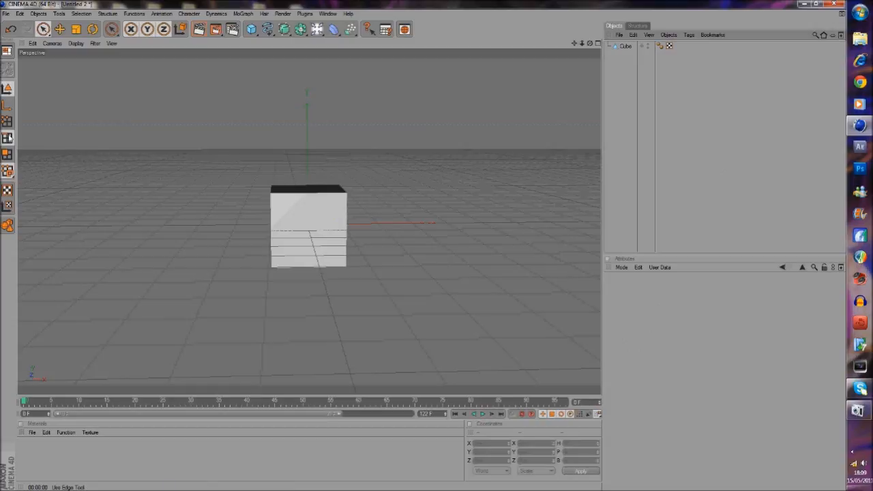
pyautogui.click(107, 13)
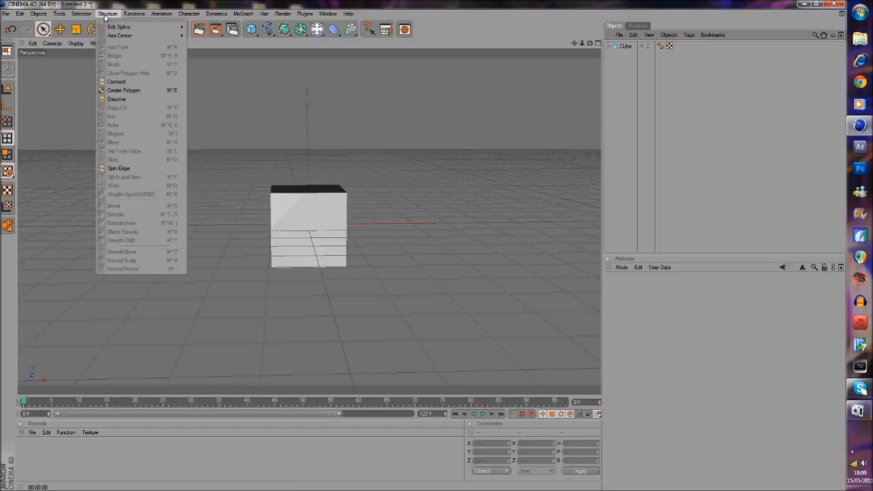
pyautogui.click(104, 15)
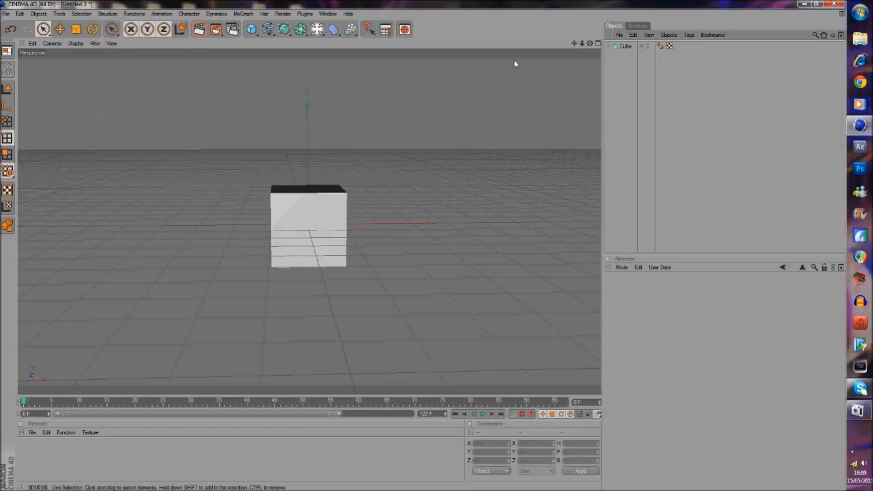
# - Delete the cube from the scene and switch from Edge mode to Model mode
pyautogui.click(623, 47)
pyautogui.press('Delete')
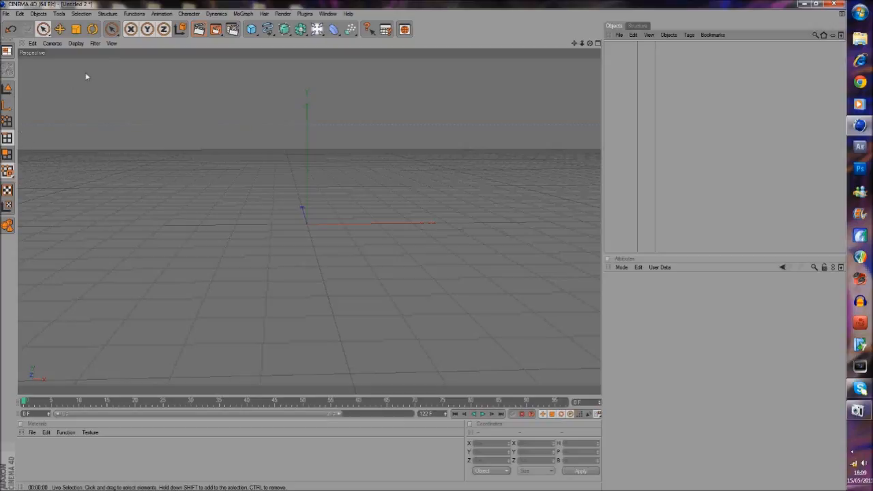
pyautogui.click(107, 14)
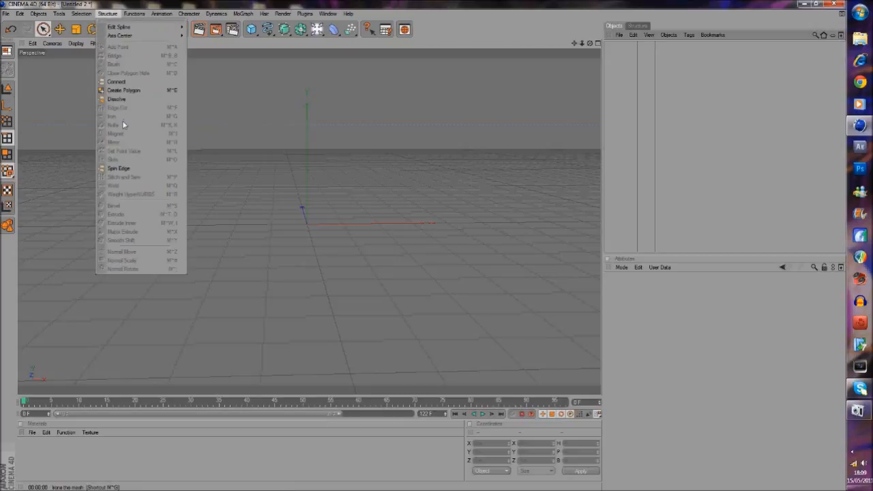
pyautogui.click(96, 110)
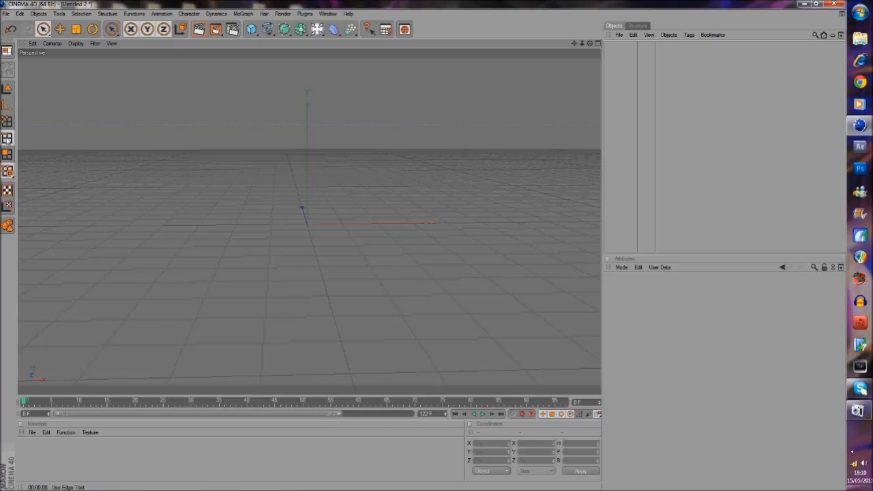
pyautogui.click(9, 90)
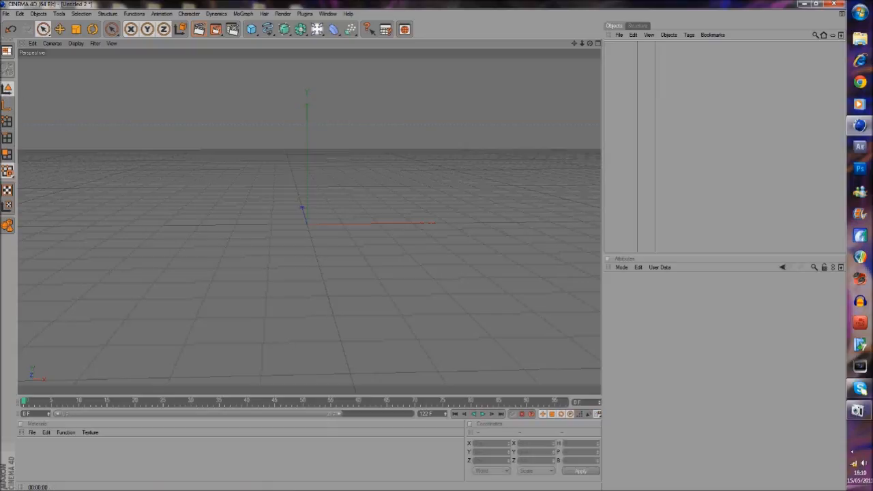
# - Add a Text spline object to the scene
pyautogui.click(267, 30)
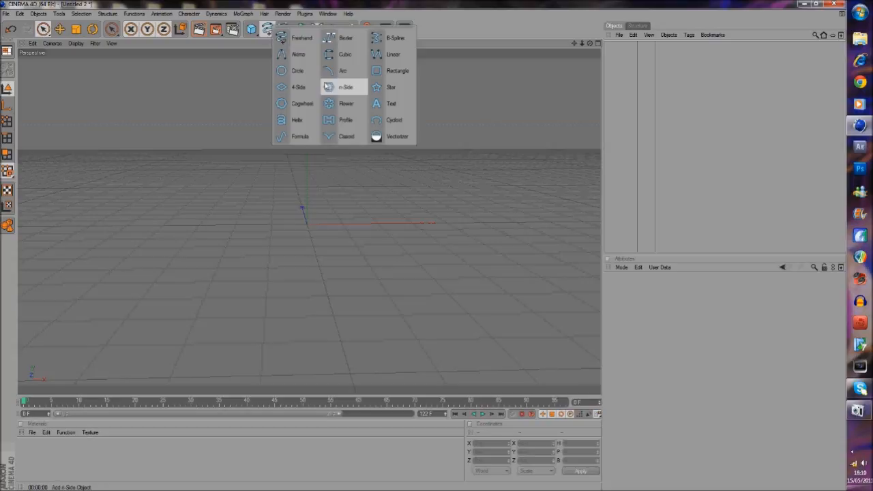
pyautogui.click(383, 103)
pyautogui.moveTo(590, 43); pyautogui.dragTo(422, 245)
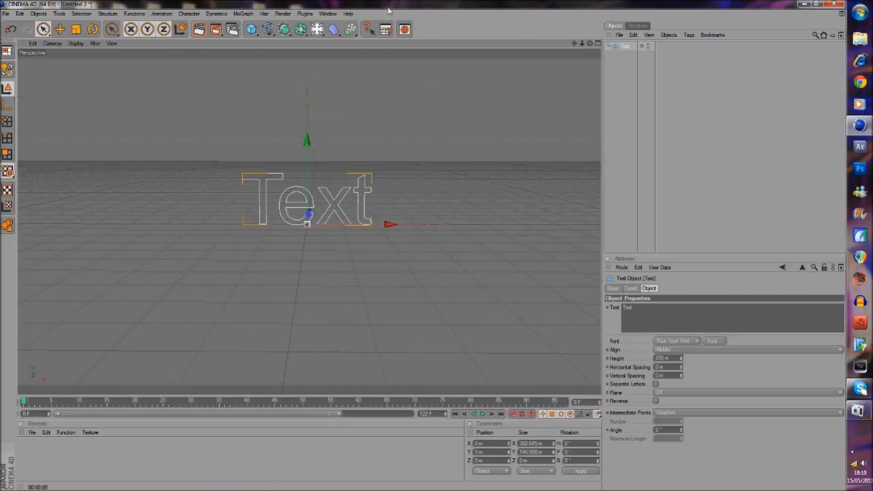
# - Nest the Text spline under a new Extrude NURBS object and increase the text height to about 310 m
pyautogui.moveTo(288, 32); pyautogui.dragTo(372, 35)
pyautogui.moveTo(625, 56)
pyautogui.mouseDown()
pyautogui.moveTo(634, 47)
pyautogui.moveTo(625, 46)
pyautogui.mouseUp()
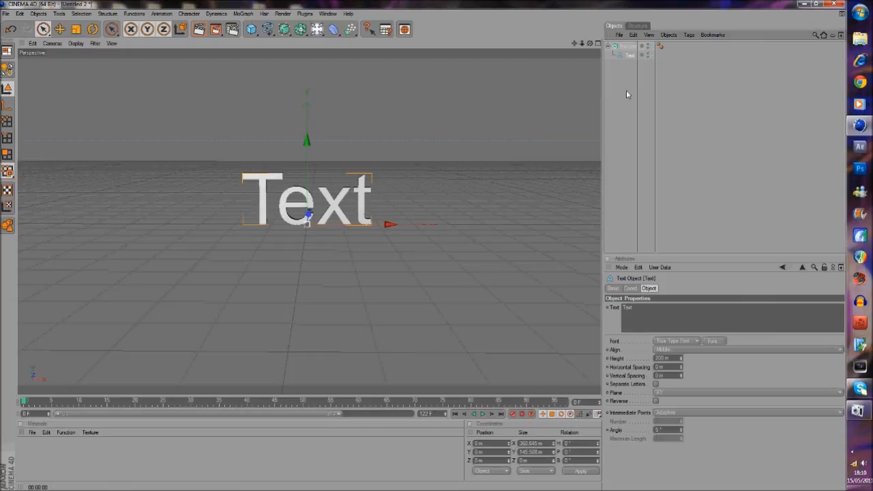
pyautogui.moveTo(679, 358)
pyautogui.mouseDown()
pyautogui.moveTo(675, 320)
pyautogui.moveTo(683, 372)
pyautogui.mouseUp()
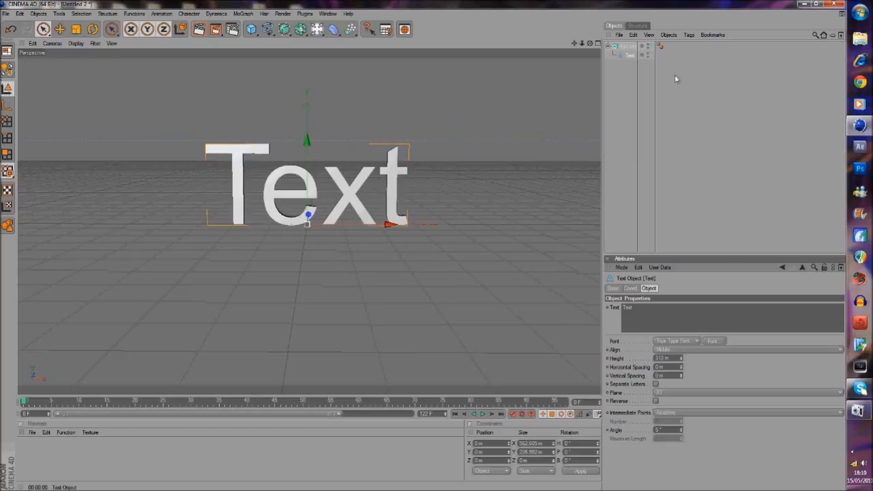
# - Replace the extruded text with a MoGraph Text Object and render it in the active view from a slight angle
pyautogui.press('Delete')
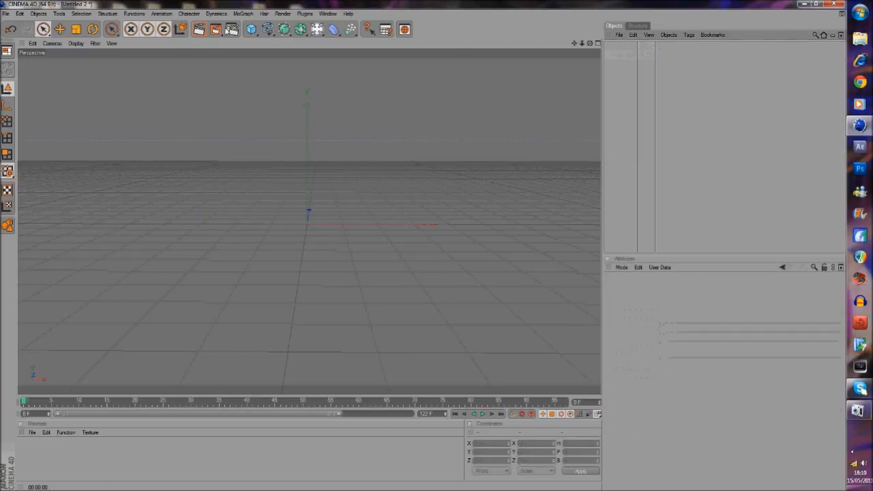
pyautogui.click(243, 14)
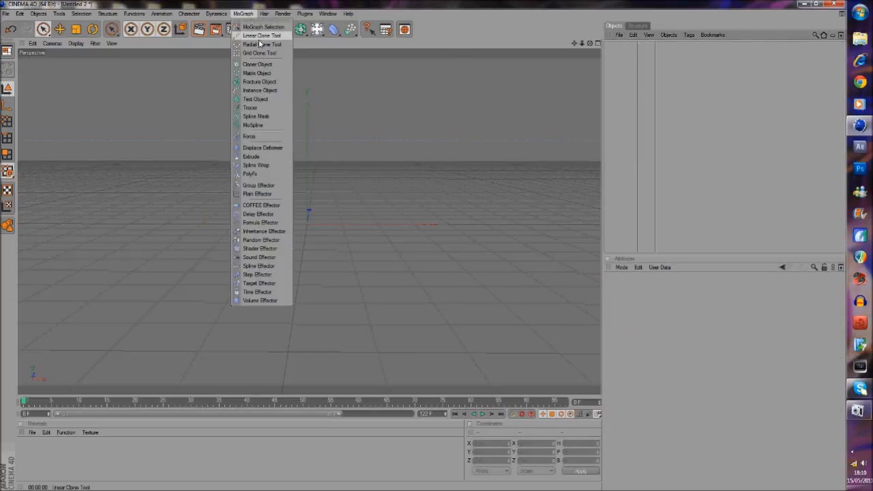
pyautogui.click(253, 106)
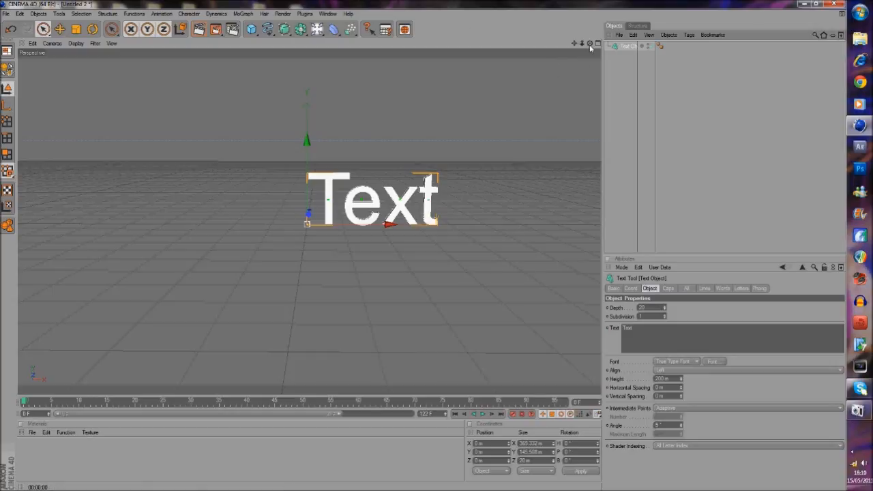
pyautogui.click(650, 145)
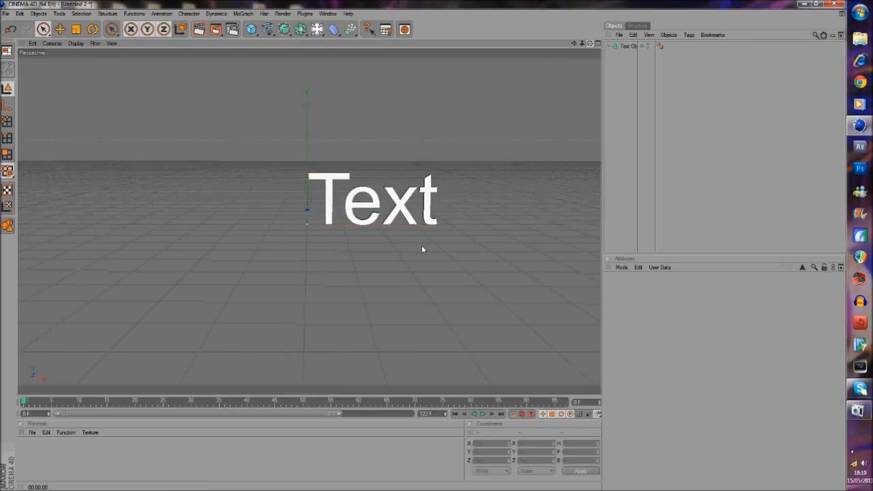
pyautogui.keyDown('alt'); pyautogui.moveTo(419, 244); pyautogui.dragTo(422, 245); pyautogui.keyUp('alt')
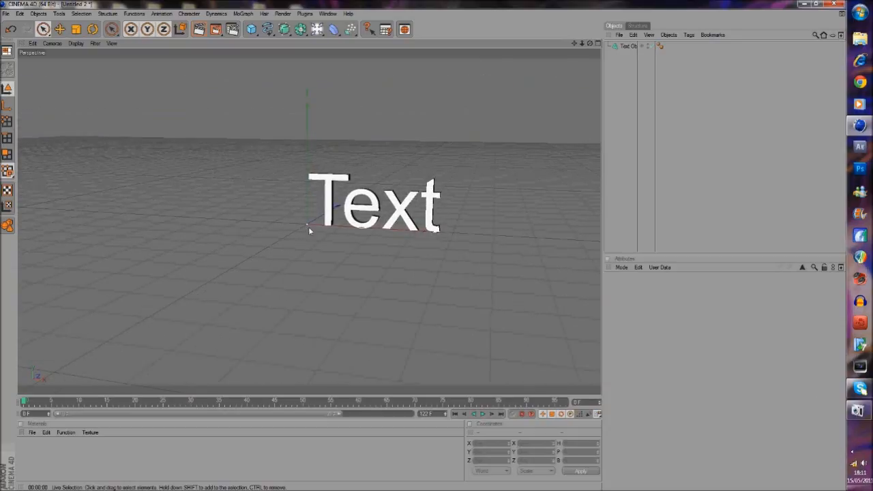
pyautogui.click(199, 30)
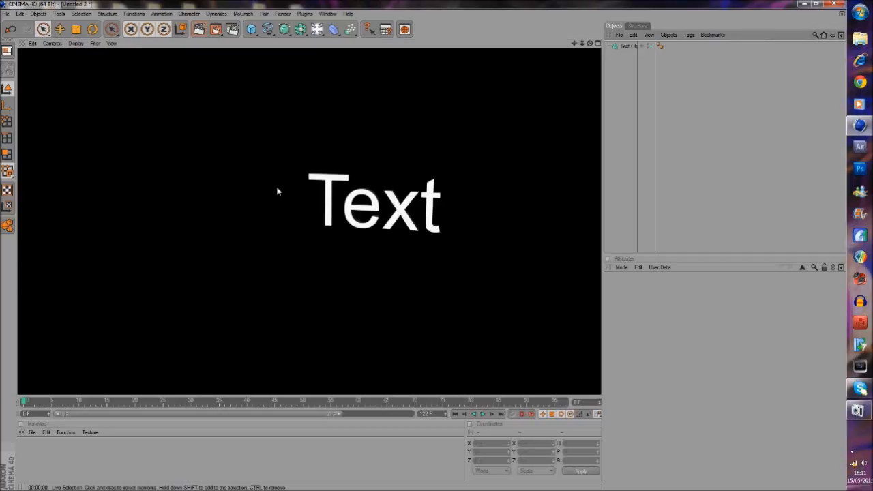
pyautogui.click(658, 211)
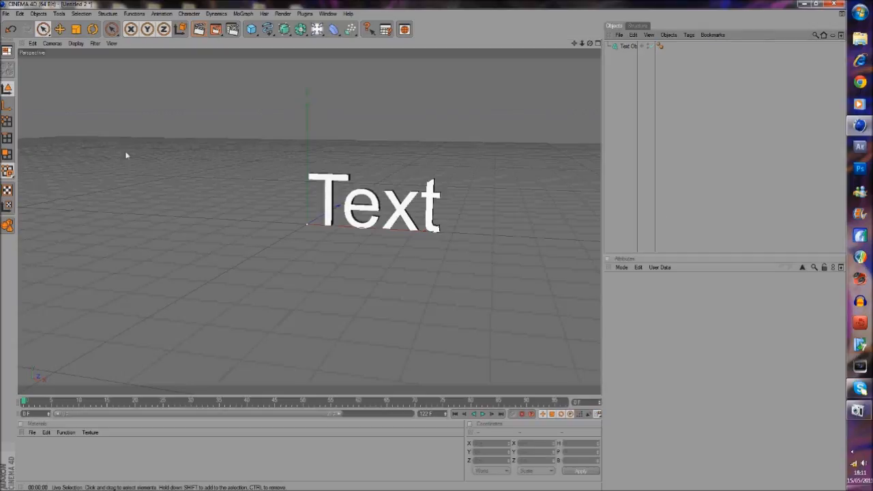
# - Add a Background object behind the text and render the active view
pyautogui.click(316, 29)
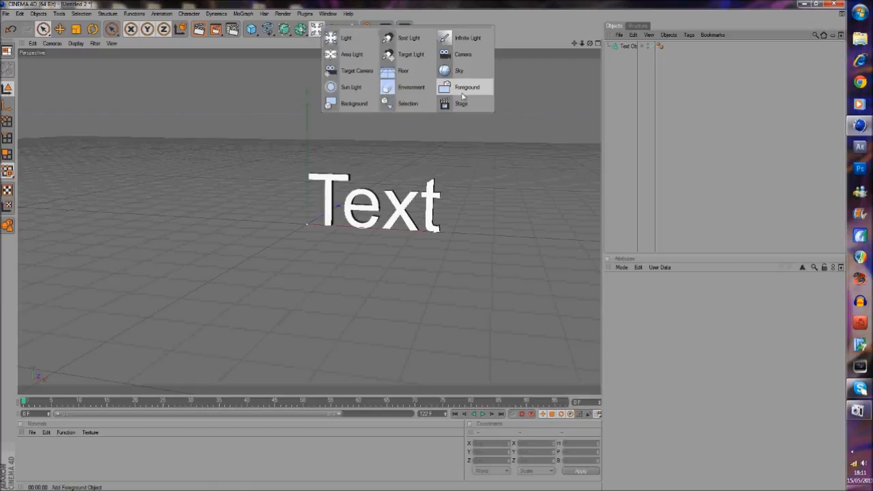
pyautogui.click(350, 102)
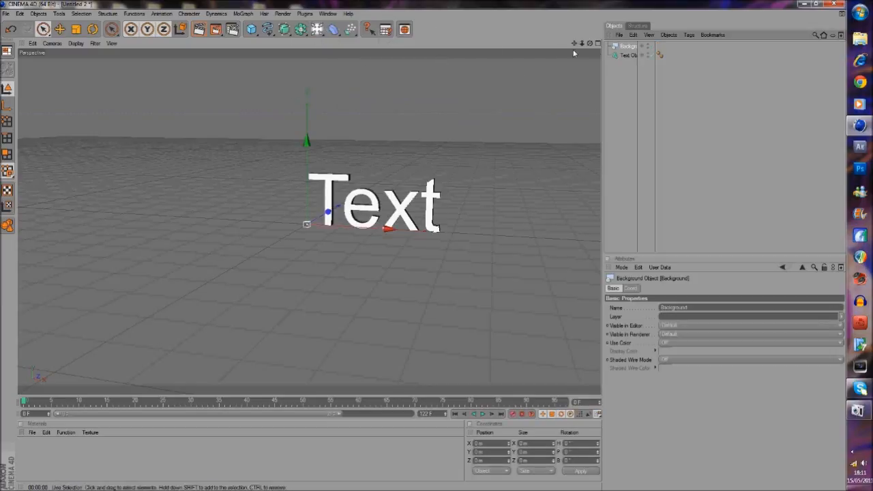
pyautogui.click(199, 29)
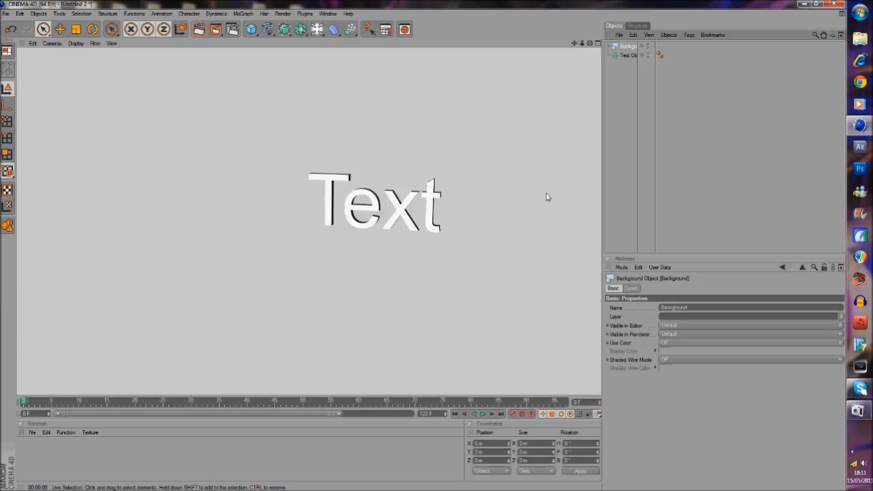
pyautogui.click(659, 182)
# - Add a Floor object under the text and render the active view
pyautogui.click(317, 30)
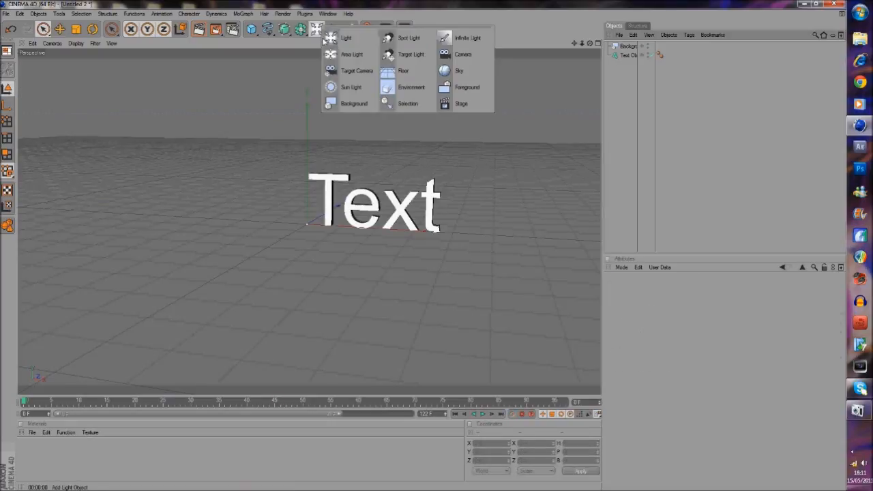
pyautogui.click(402, 81)
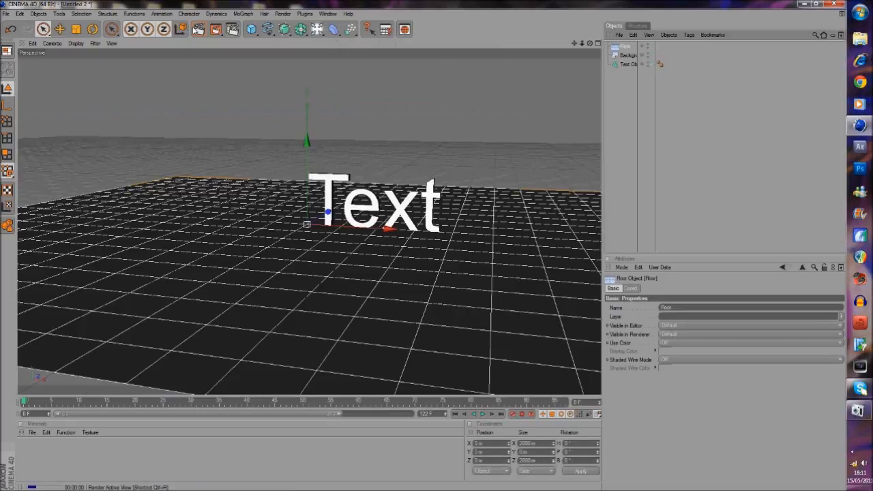
pyautogui.click(199, 30)
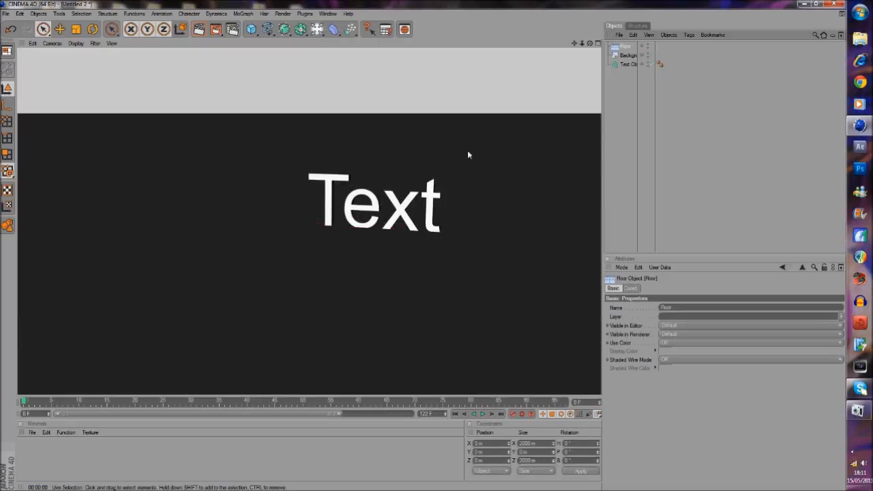
pyautogui.click(665, 173)
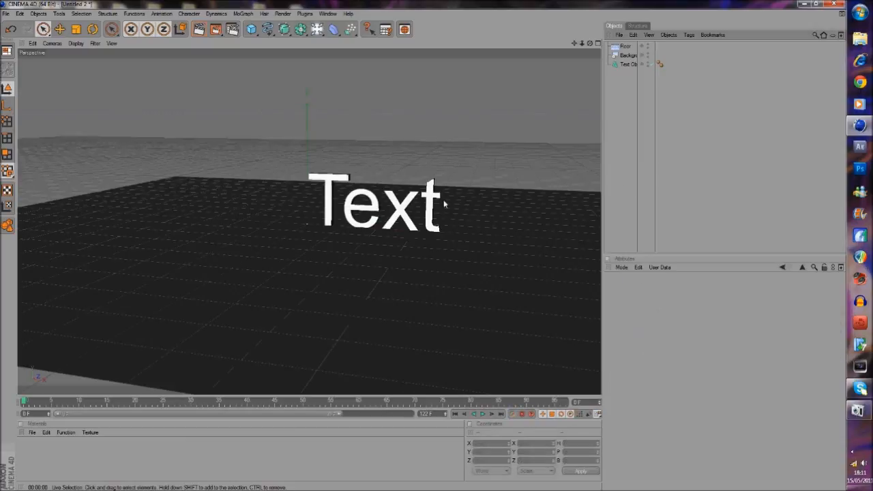
# - Lower the MoGraph text about 53 m along the Y axis so it sinks into the floor, and render the view
pyautogui.click(356, 210)
pyautogui.moveTo(306, 145); pyautogui.dragTo(307, 159)
pyautogui.click(199, 30)
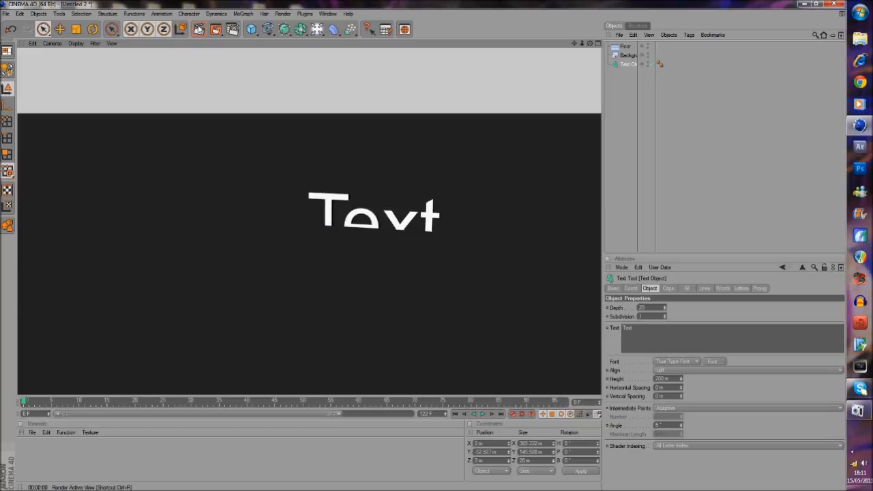
# - Shift the Background object down about 25 m, delete it, and render the active view again
pyautogui.click(626, 56)
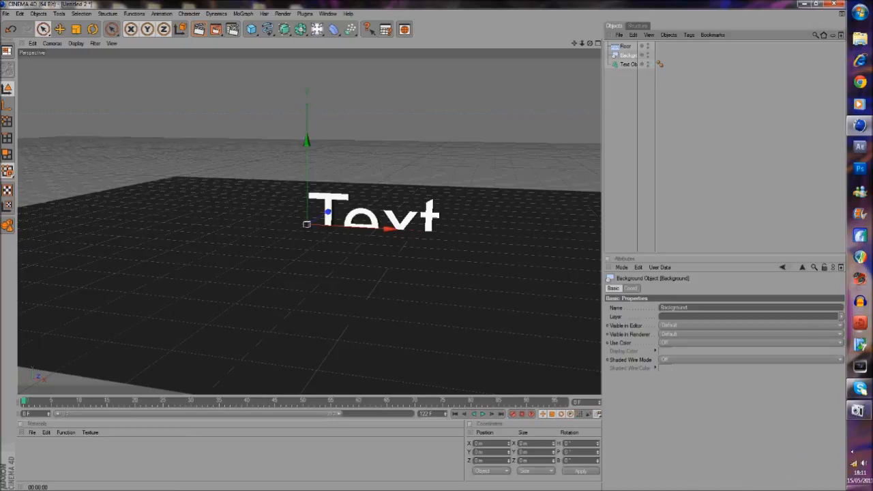
pyautogui.moveTo(308, 141); pyautogui.dragTo(422, 245)
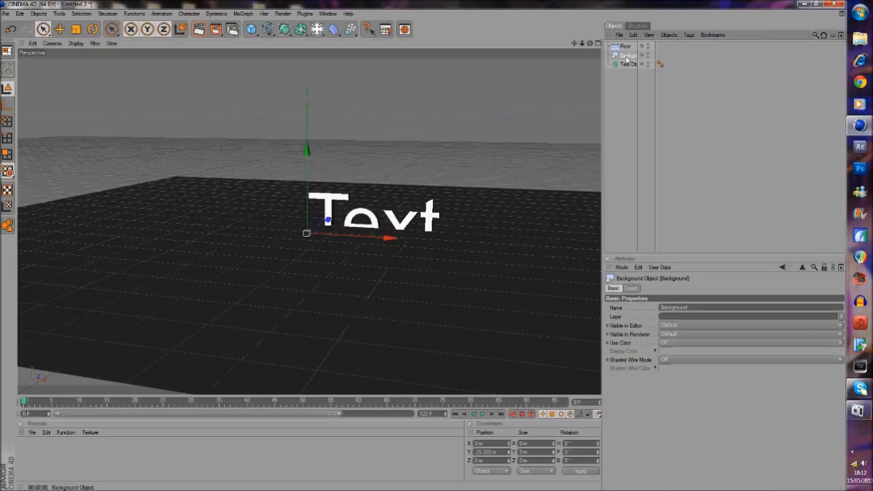
pyautogui.press('Delete')
pyautogui.click(198, 29)
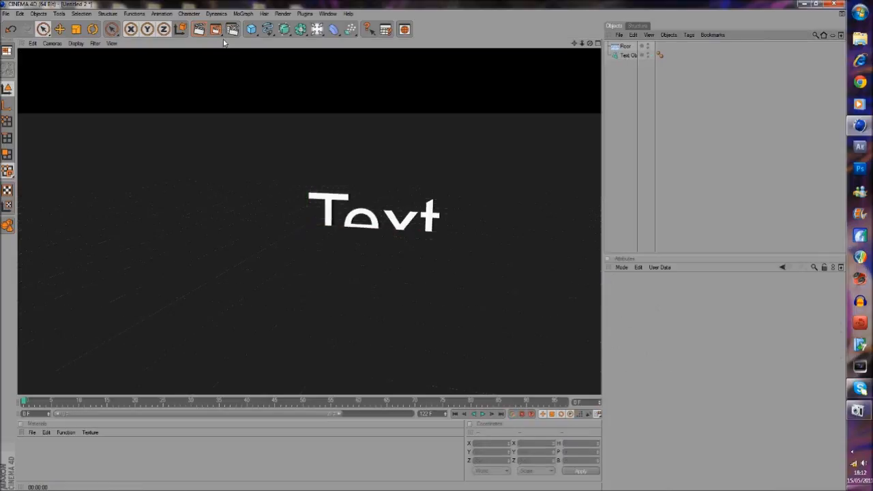
pyautogui.click(687, 130)
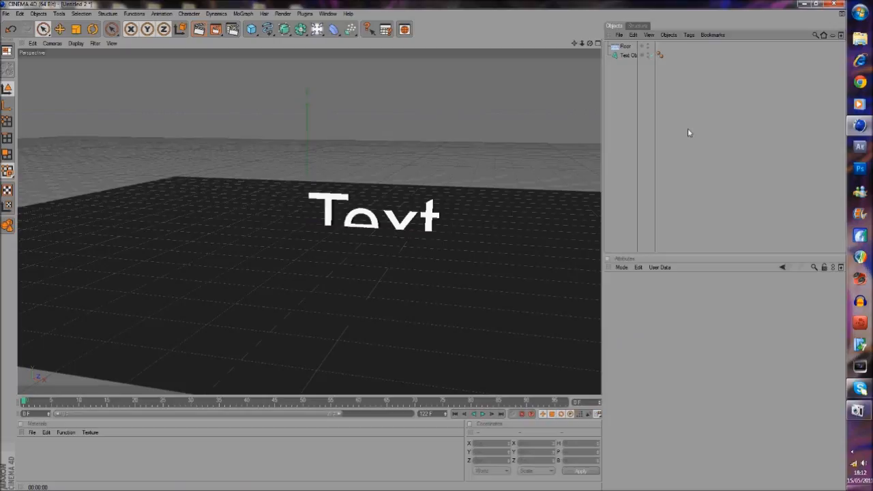
# - Rotate the floor's heading to 12°, scale it to 3.82 in X and 6.73 in Z, and lower it to about -150 m in Y
pyautogui.click(626, 48)
pyautogui.click(632, 287)
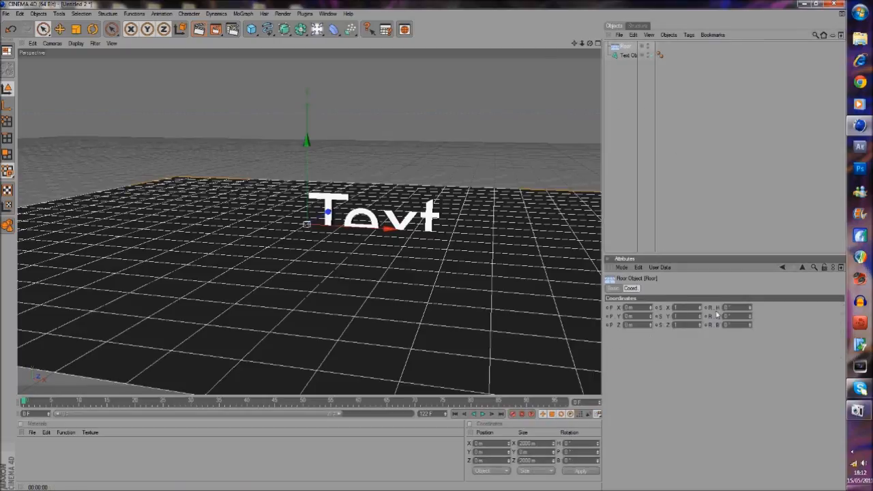
pyautogui.moveTo(751, 312); pyautogui.dragTo(753, 307)
pyautogui.moveTo(700, 308); pyautogui.dragTo(692, 334)
pyautogui.moveTo(306, 194); pyautogui.dragTo(307, 244)
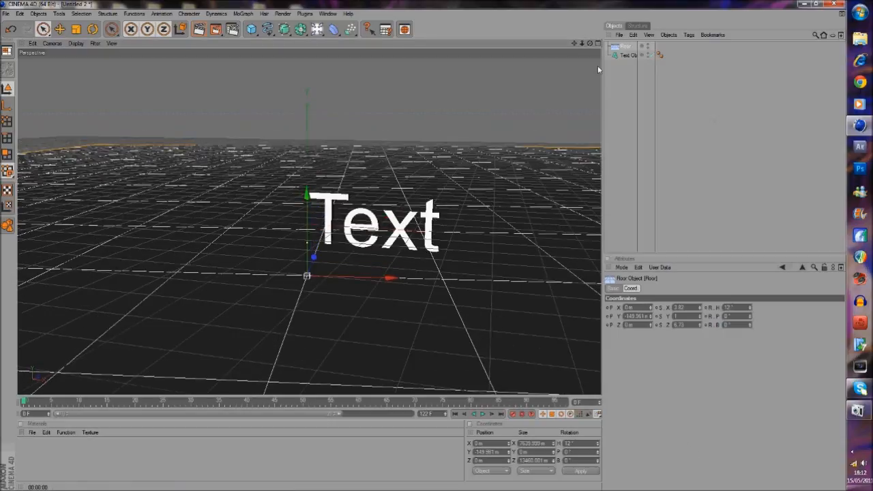
# - Add a Light object and place it above and to the left of the text
pyautogui.click(316, 30)
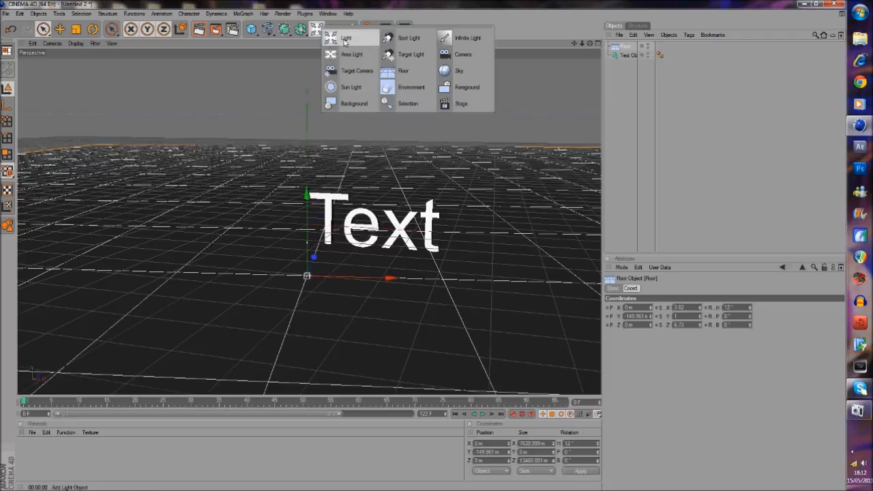
pyautogui.click(344, 42)
pyautogui.moveTo(307, 224); pyautogui.dragTo(133, 105)
# - Add a second Light, move it to about -460 m along Z in front of the text, and render the view
pyautogui.click(317, 29)
pyautogui.click(349, 44)
pyautogui.moveTo(327, 212); pyautogui.dragTo(283, 238)
pyautogui.moveTo(418, 257); pyautogui.dragTo(404, 266)
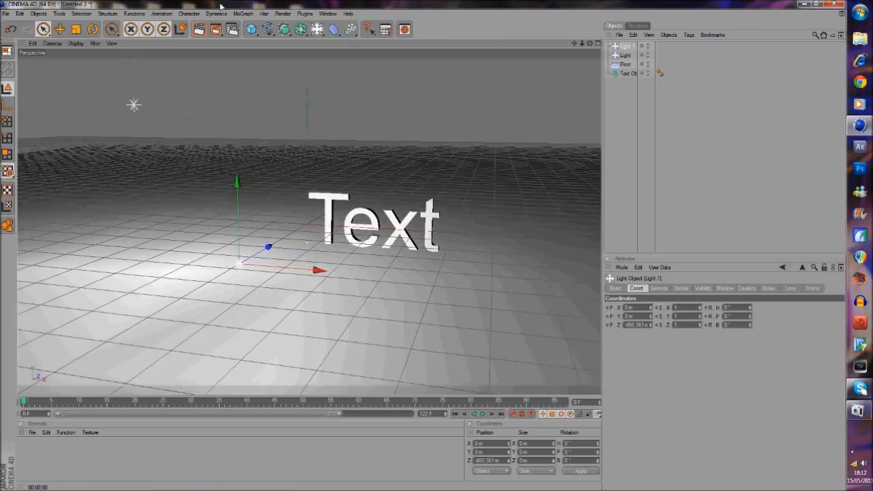
pyautogui.click(198, 30)
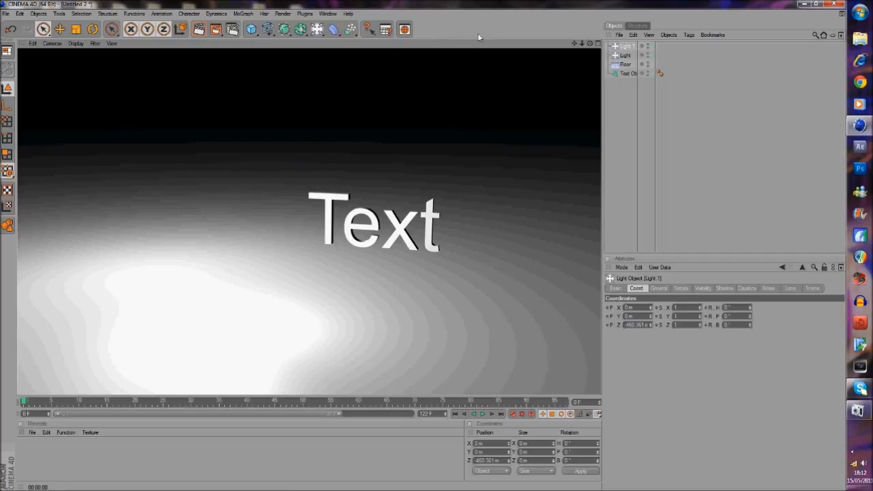
# - Delete both lights and the floor, leaving only the MoGraph text in the scene
pyautogui.keyDown('shift'); pyautogui.click(624, 54); pyautogui.keyUp('shift')
pyautogui.press('Delete')
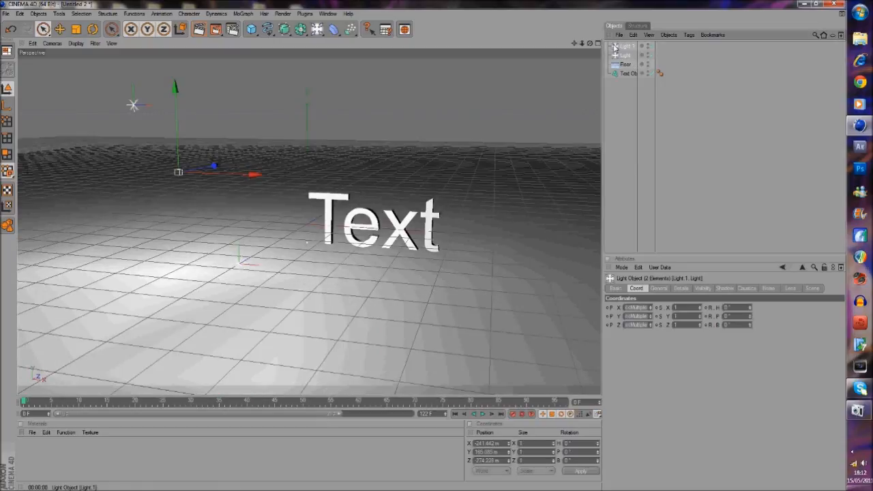
pyautogui.click(625, 45)
pyautogui.press('Delete')
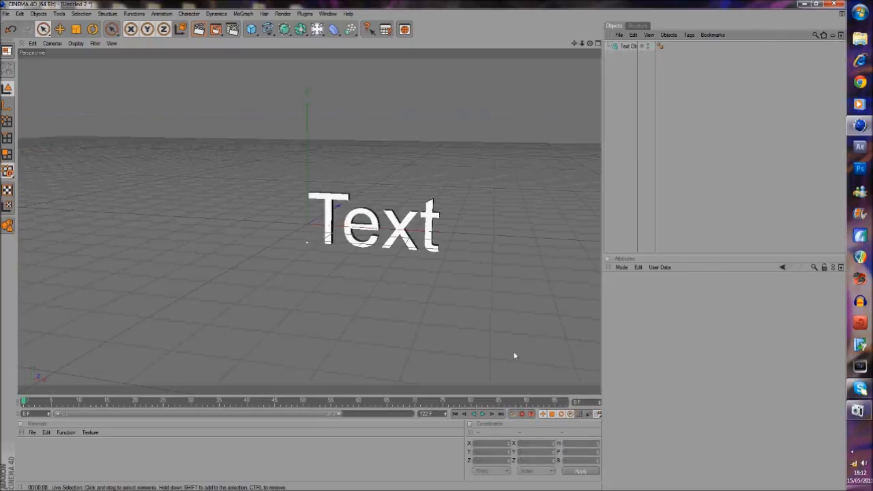
# - Scrub through the timeline frames, play the animation, and return the playhead to frame 0
pyautogui.moveTo(23, 403); pyautogui.dragTo(114, 404)
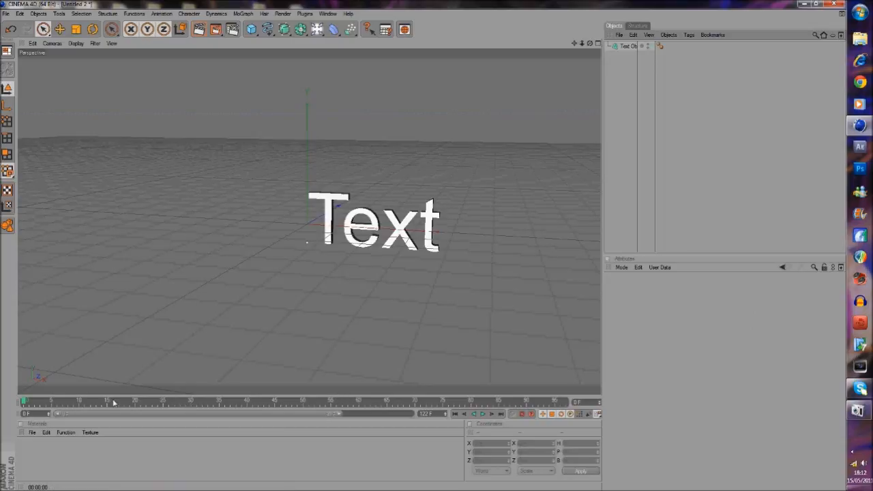
pyautogui.click(154, 404)
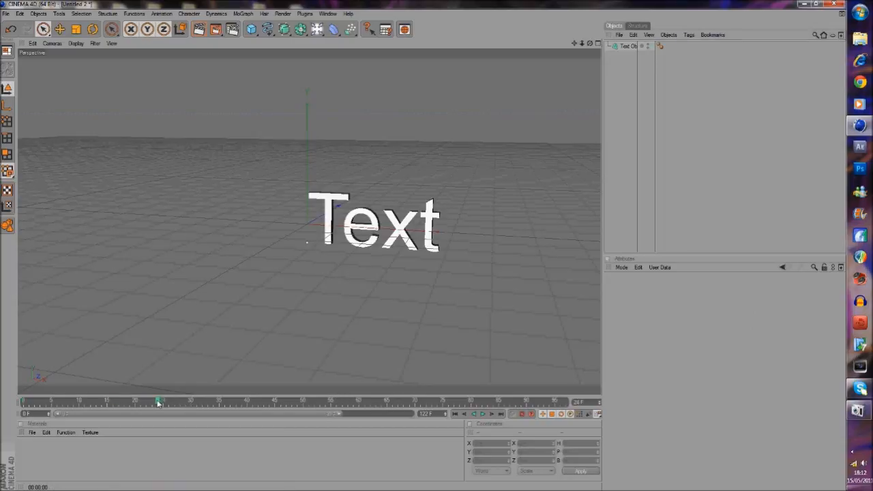
pyautogui.click(191, 404)
pyautogui.moveTo(192, 404); pyautogui.dragTo(24, 404)
pyautogui.click(484, 414)
pyautogui.click(204, 403)
pyautogui.moveTo(203, 402); pyautogui.dragTo(20, 403)
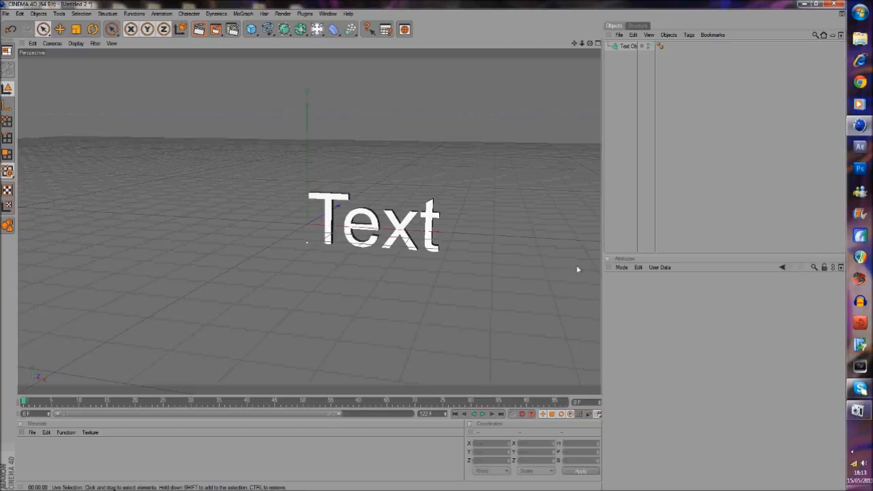
# - Create a new material and set its color to pure red (255, 0, 0)
pyautogui.doubleClick(113, 460)
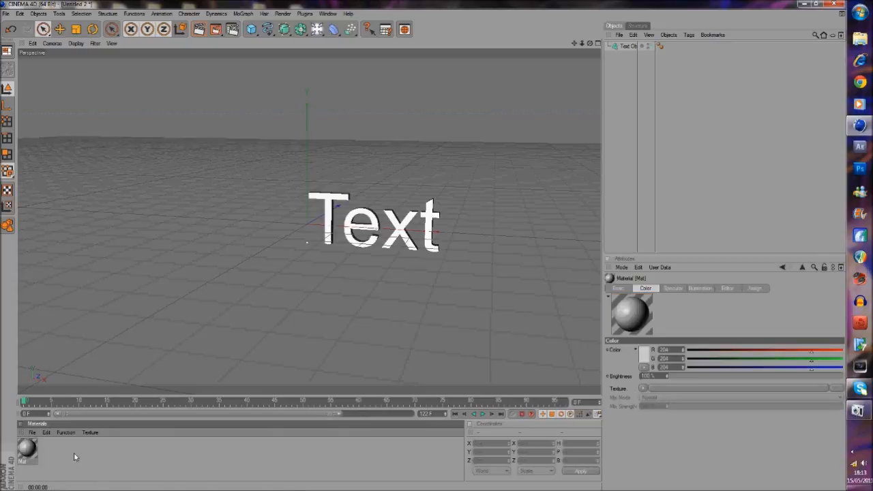
pyautogui.doubleClick(27, 449)
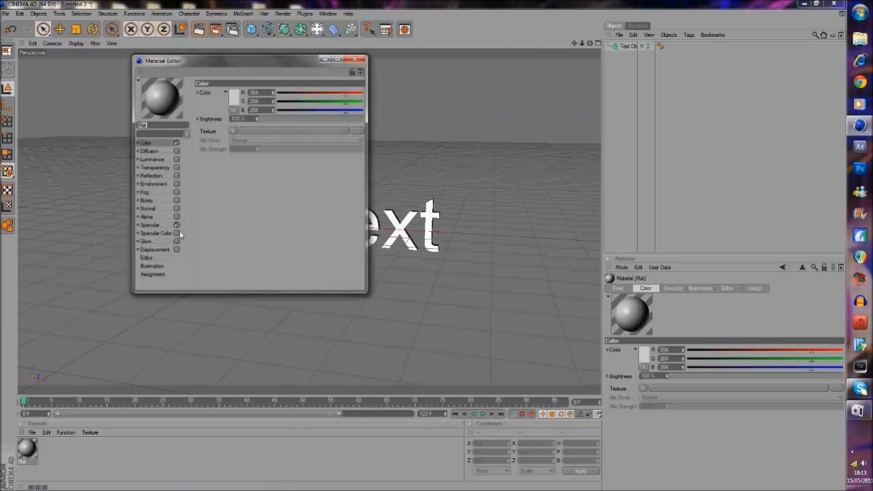
pyautogui.click(237, 101)
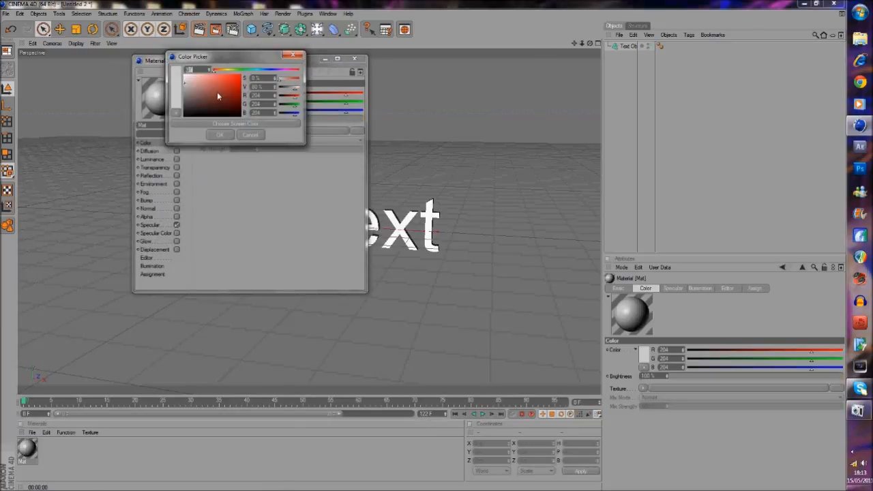
pyautogui.click(224, 134)
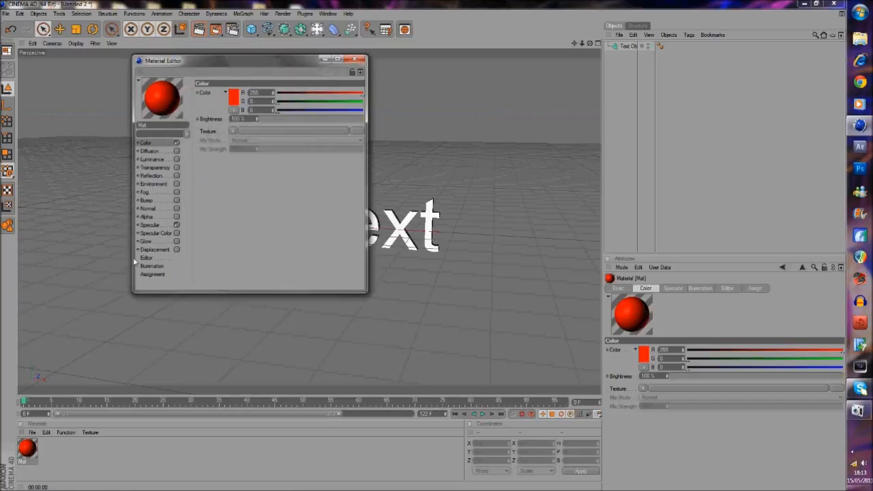
pyautogui.click(228, 429)
# - Create a second material and set its color to pure blue (0, 0, 255)
pyautogui.doubleClick(116, 457)
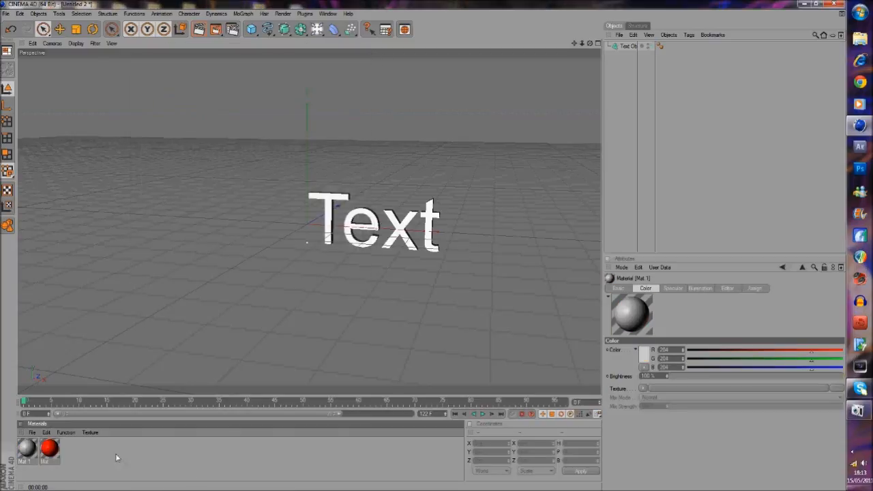
pyautogui.doubleClick(25, 452)
pyautogui.click(235, 96)
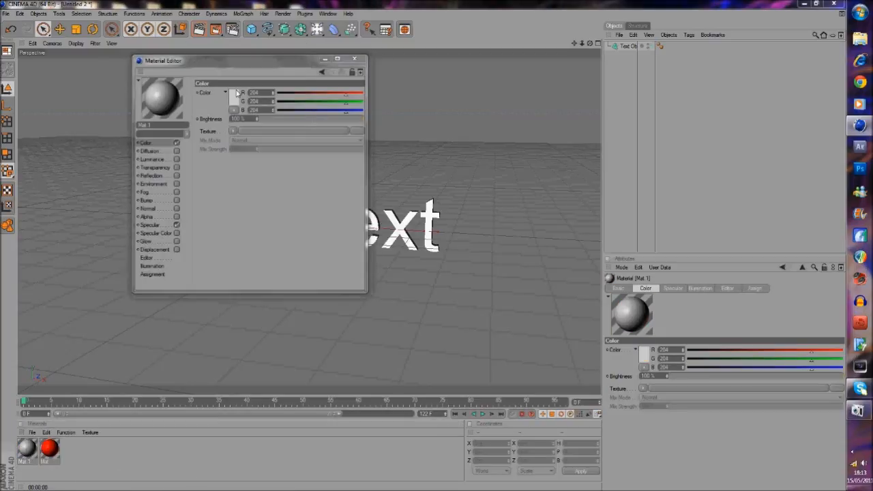
pyautogui.click(173, 106)
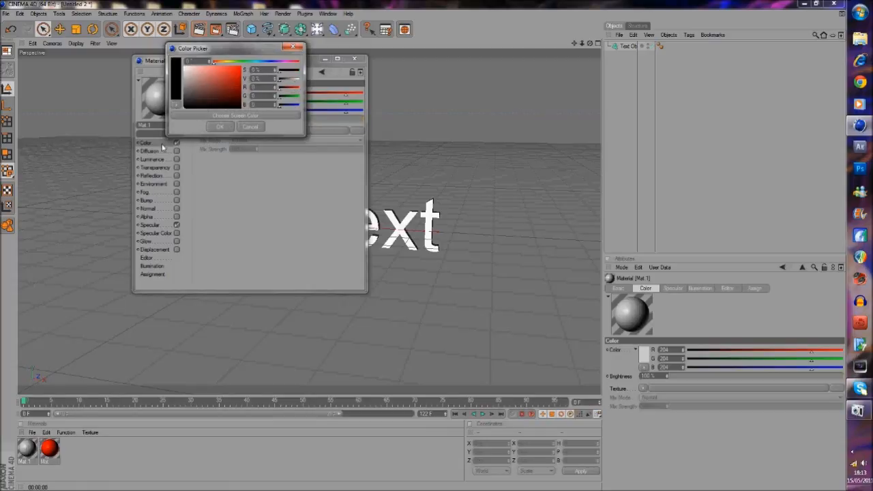
pyautogui.click(220, 127)
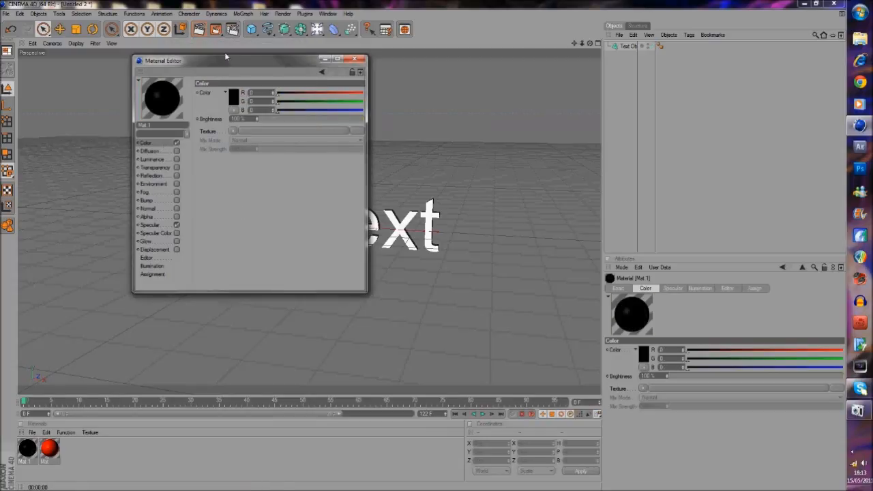
pyautogui.moveTo(275, 110); pyautogui.dragTo(380, 113)
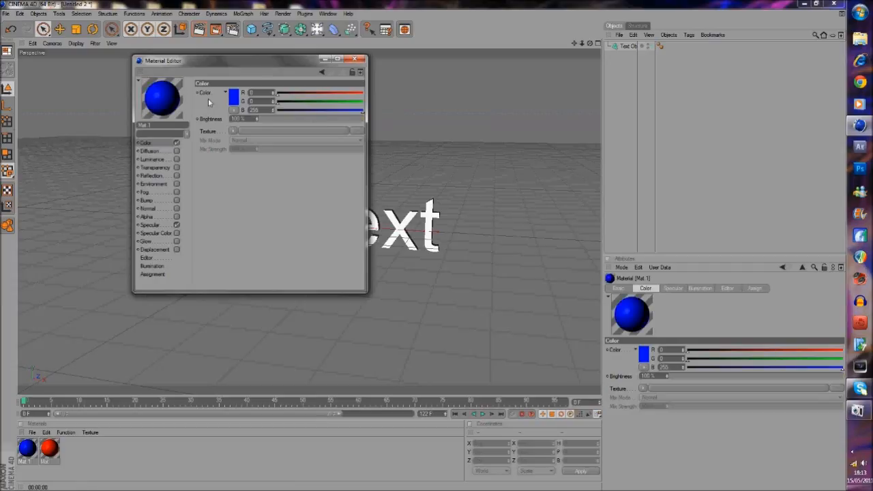
pyautogui.click(355, 59)
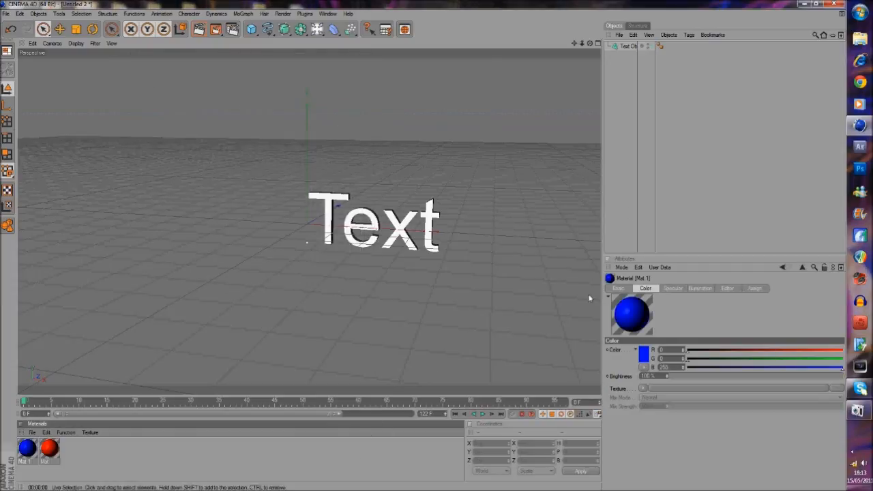
# - Apply the red material to the text object, then add the blue material on top of it
pyautogui.moveTo(589, 44); pyautogui.dragTo(327, 206)
pyautogui.scroll(5, 427, 321)
pyautogui.moveTo(574, 43); pyautogui.dragTo(368, 208)
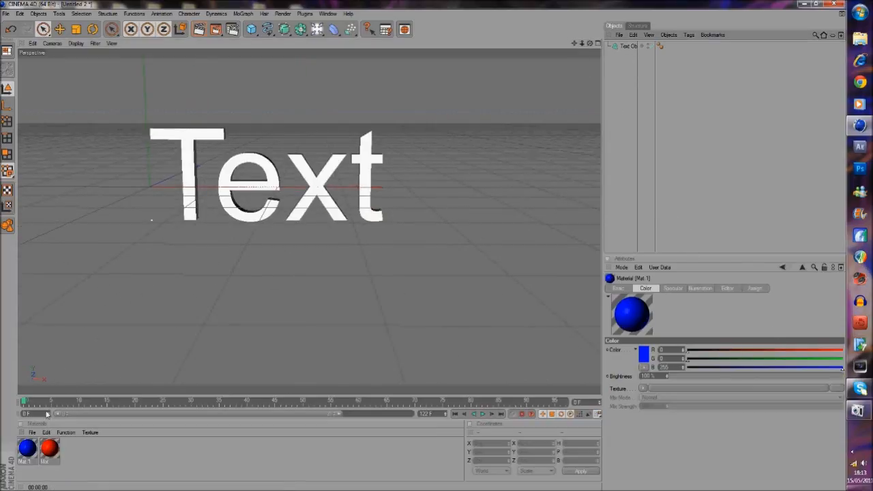
pyautogui.moveTo(234, 191); pyautogui.dragTo(236, 192)
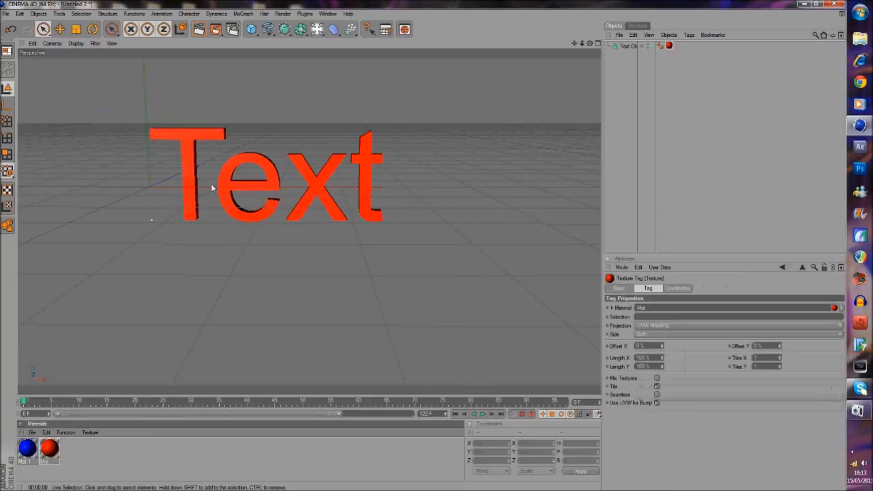
pyautogui.moveTo(657, 57); pyautogui.dragTo(628, 45)
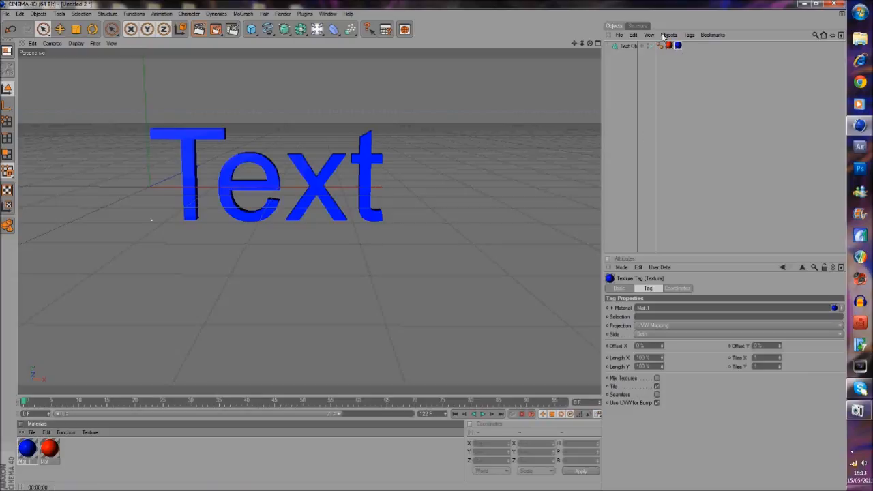
# - Set both the start and end caps of the text object to Fillet Cap
pyautogui.click(626, 46)
pyautogui.click(667, 290)
pyautogui.click(674, 307)
pyautogui.click(668, 344)
pyautogui.click(666, 335)
pyautogui.click(660, 372)
pyautogui.click(665, 334)
pyautogui.click(660, 370)
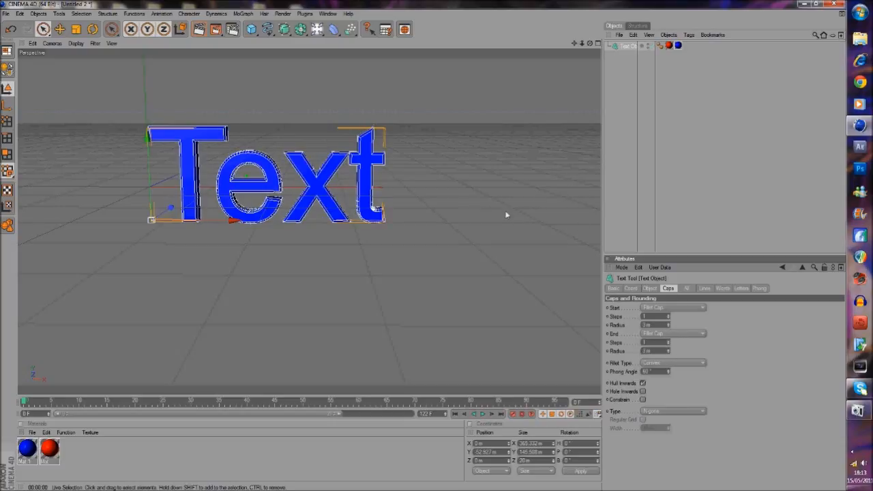
pyautogui.click(653, 214)
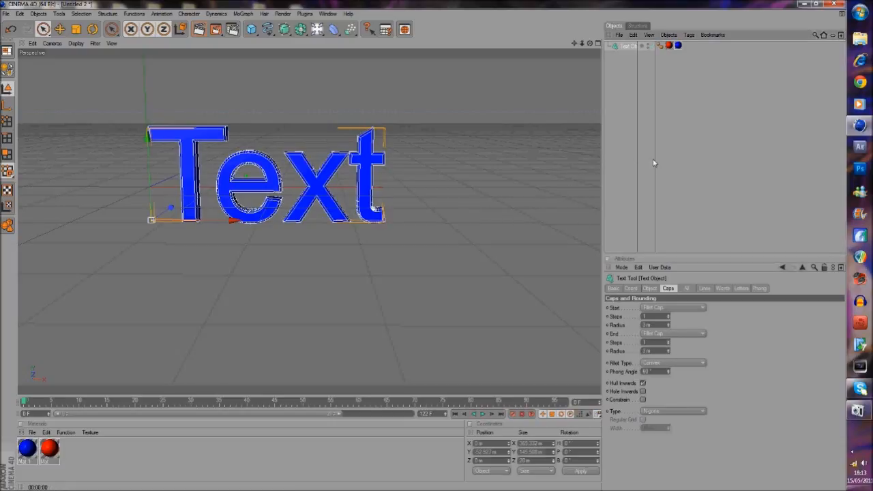
# - Restrict the blue texture tag on the text to the selection R1
pyautogui.click(678, 46)
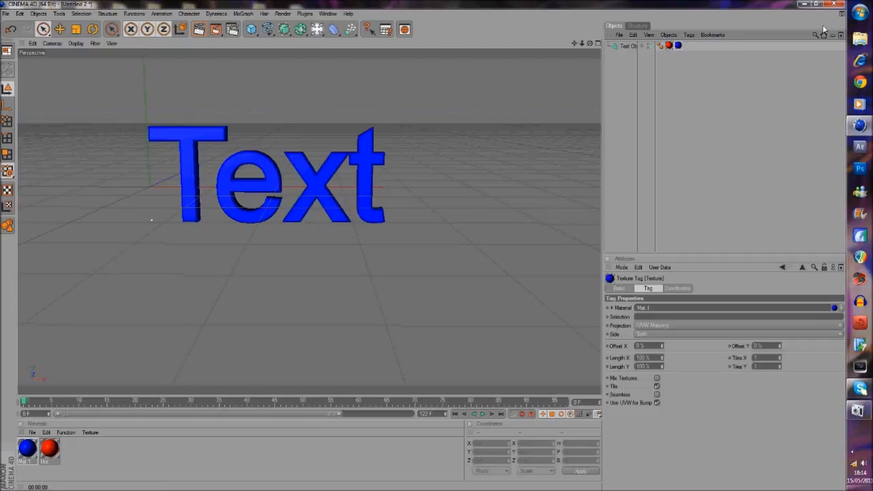
pyautogui.click(662, 316)
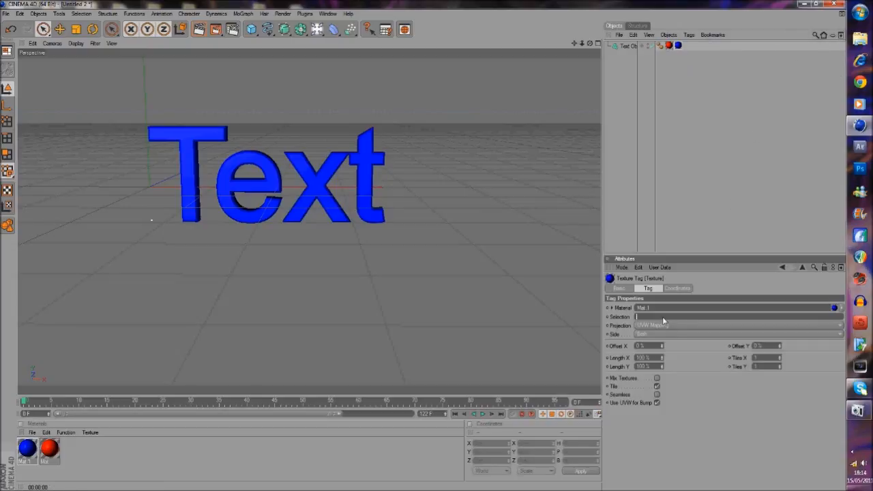
pyautogui.write('R1')
pyautogui.click(674, 189)
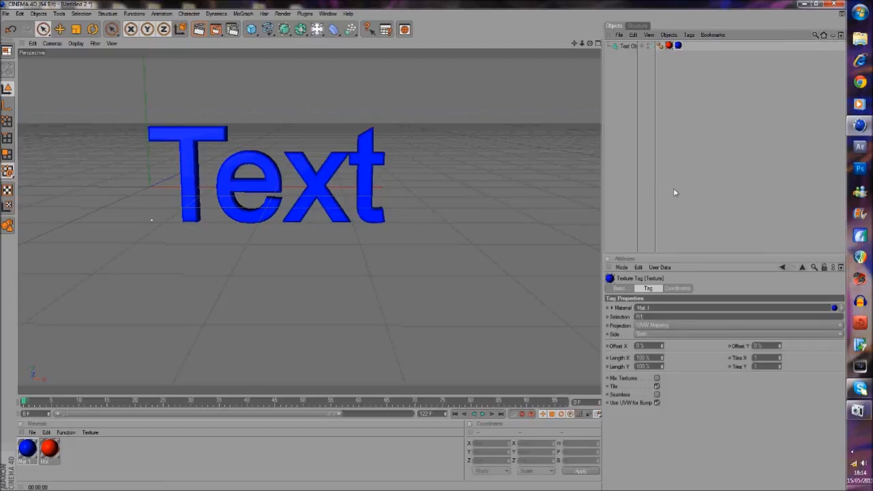
# - Render the active view of the two-coloured text from the front and again from an angled viewpoint
pyautogui.click(201, 33)
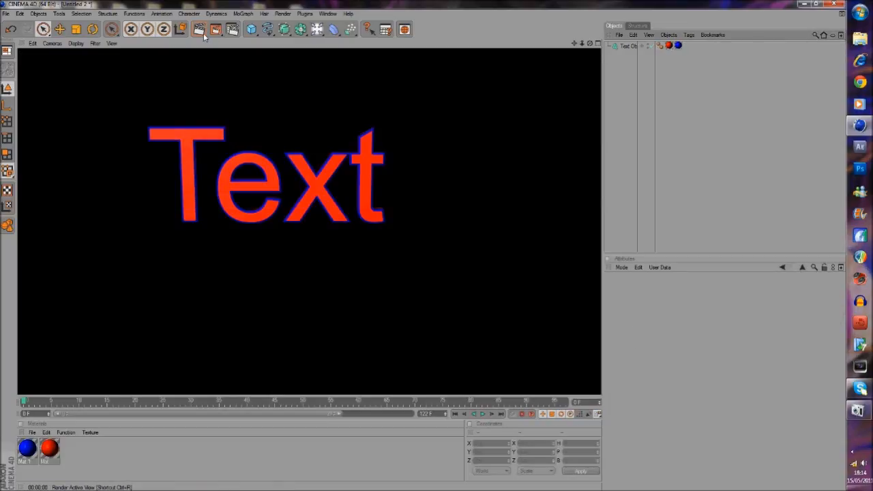
pyautogui.moveTo(590, 44); pyautogui.dragTo(495, 35)
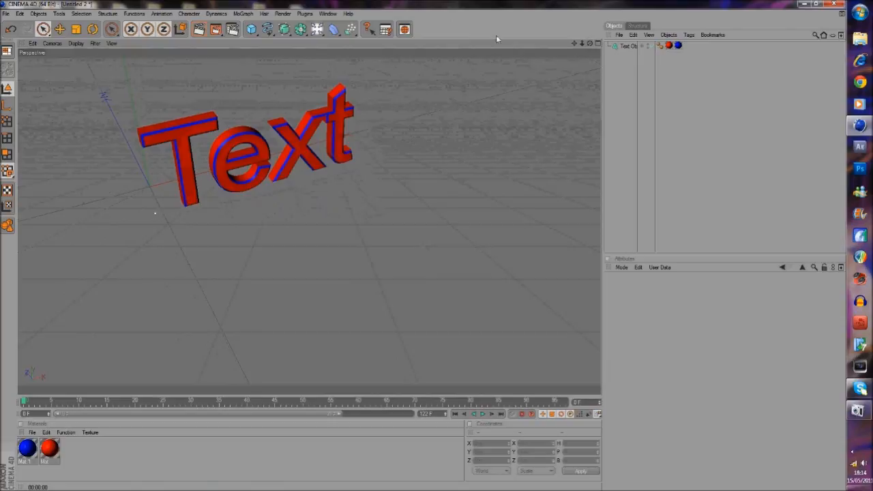
pyautogui.click(199, 30)
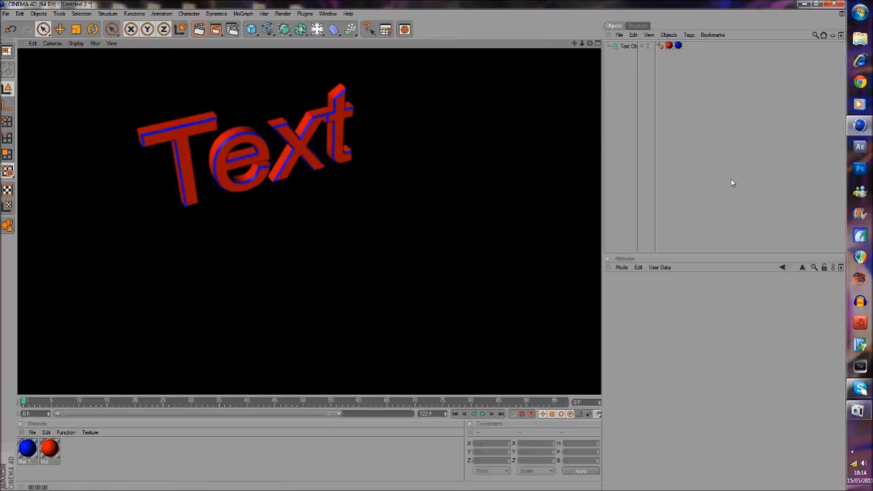
pyautogui.click(774, 194)
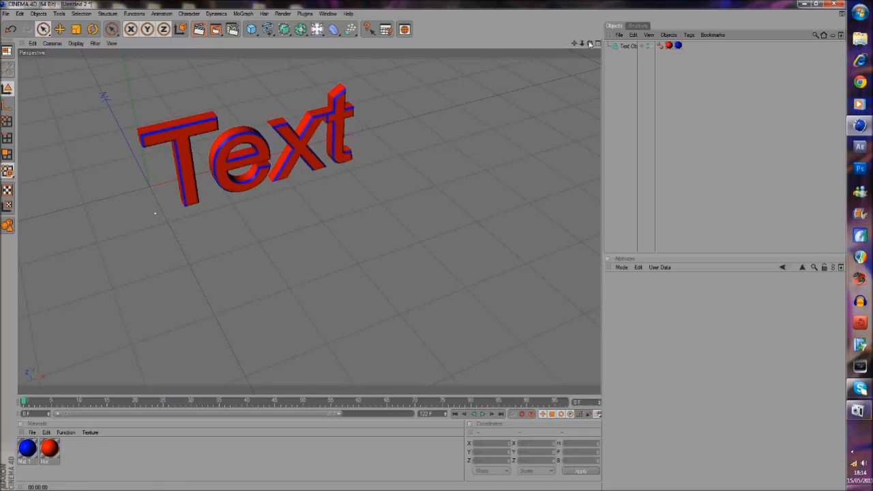